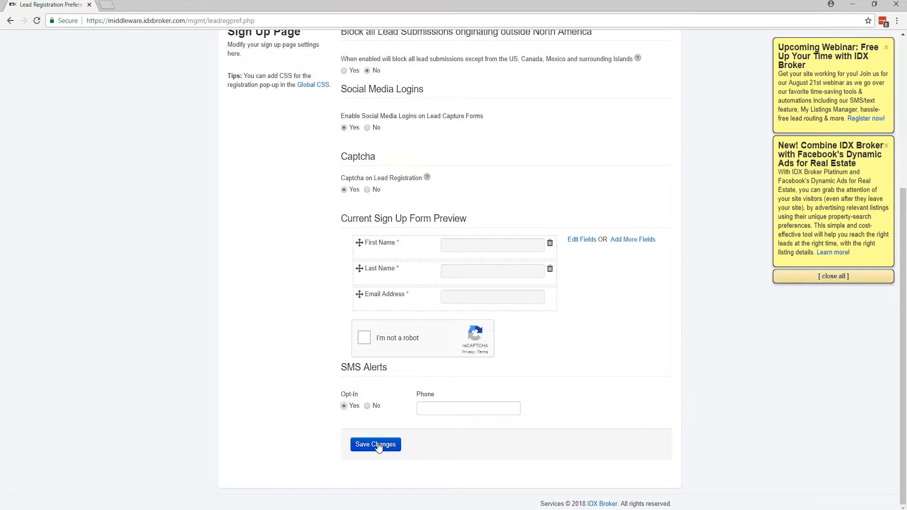
On the Sign Up Page settings, focus the SMS alerts phone entry below the form preview
left_click(423, 410)
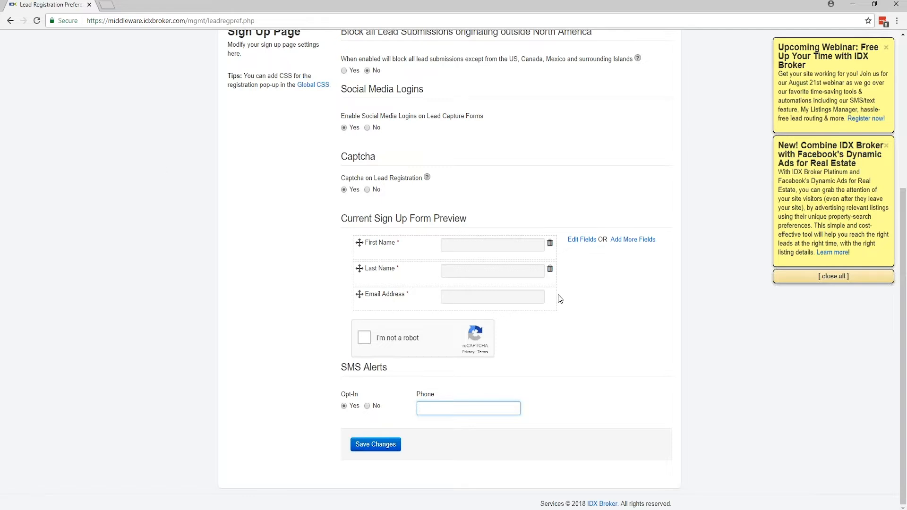
Add Phone as a required sign-up form field between Last Name and Email Address
left_click(631, 242)
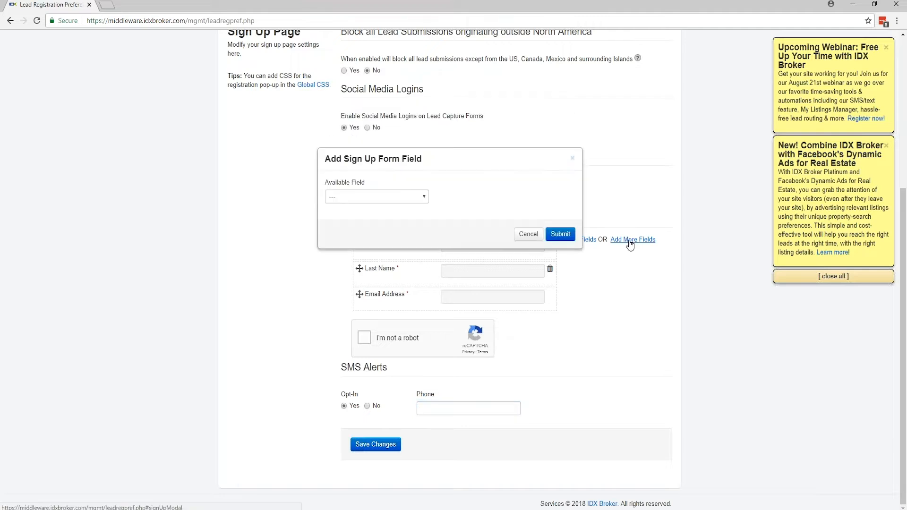
left_click(386, 200)
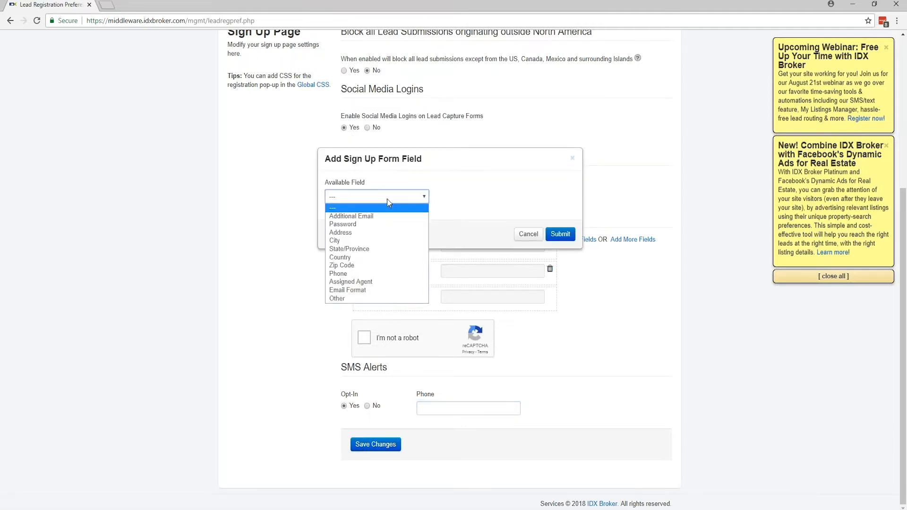
left_click(333, 273)
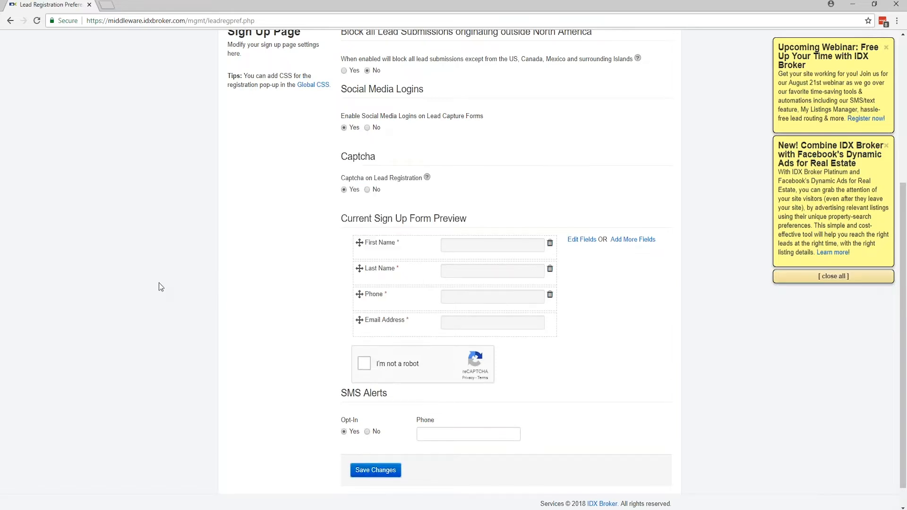
scroll(325, 304, "up", 5)
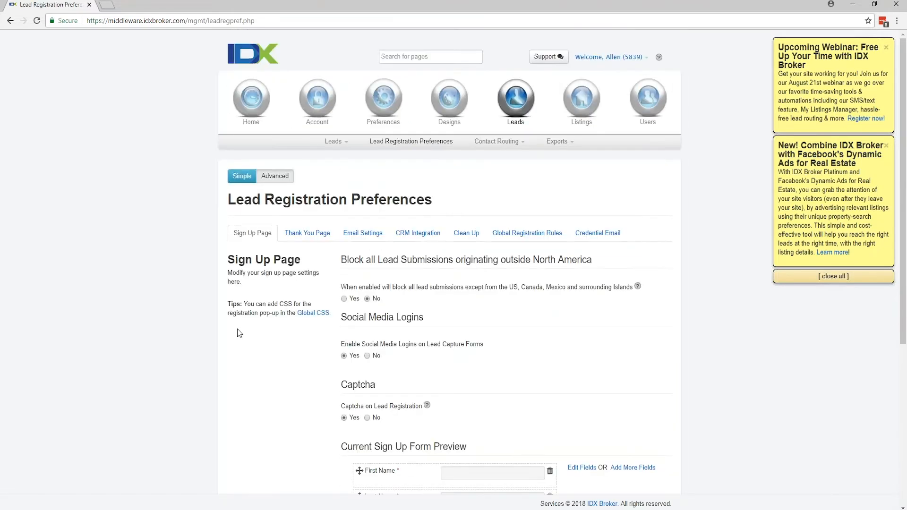
Review the verification email's subject, header, greeting and auto login settings under Email Settings
left_click(356, 240)
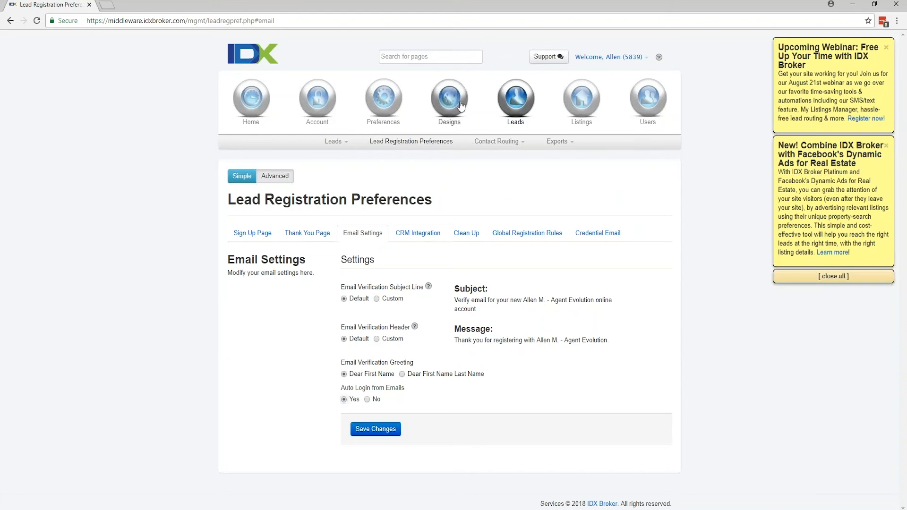
left_click(338, 142)
Look over the blank Add Lead form, then go back to Lead Registration Preferences
left_click(335, 169)
key("Tab")
scroll(276, 378, "down", 2)
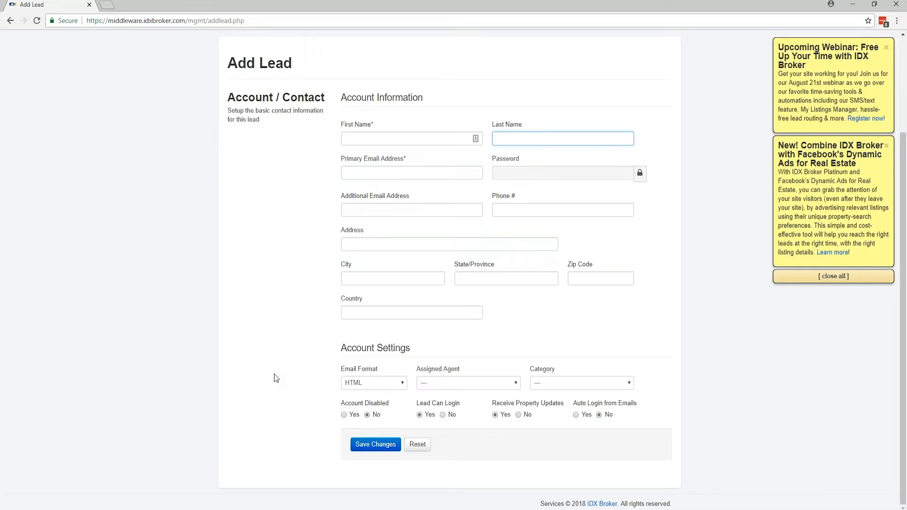
scroll(274, 374, "up", 3)
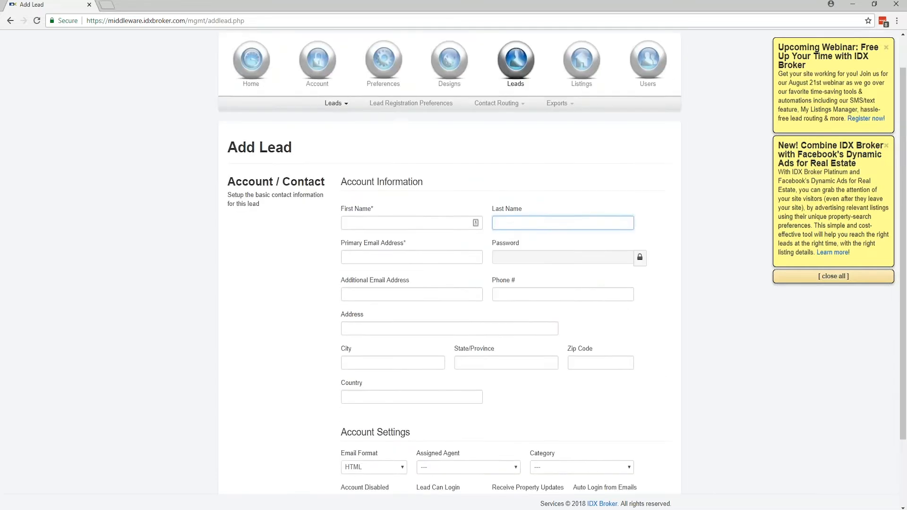
left_click(418, 147)
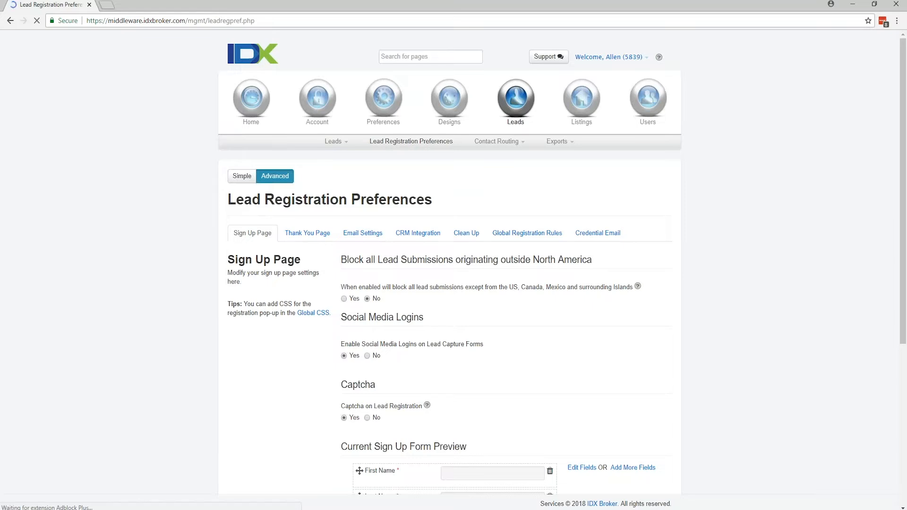
View the Credential Email and highlight its subject 'My Listing Manager Account Login Information'
left_click(591, 233)
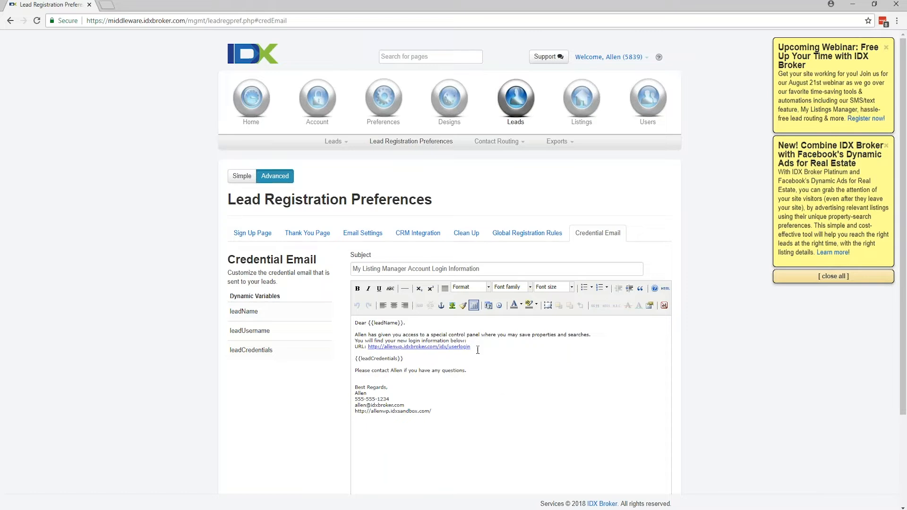
left_click_drag(353, 269, 430, 272)
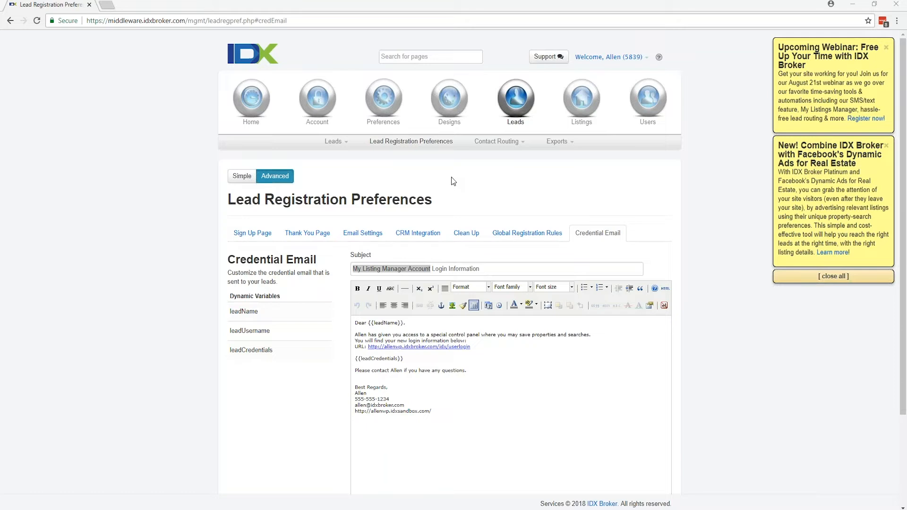
Browse the Designs Pages list from search and results pages down to User Signup
left_click(455, 106)
left_click(310, 144)
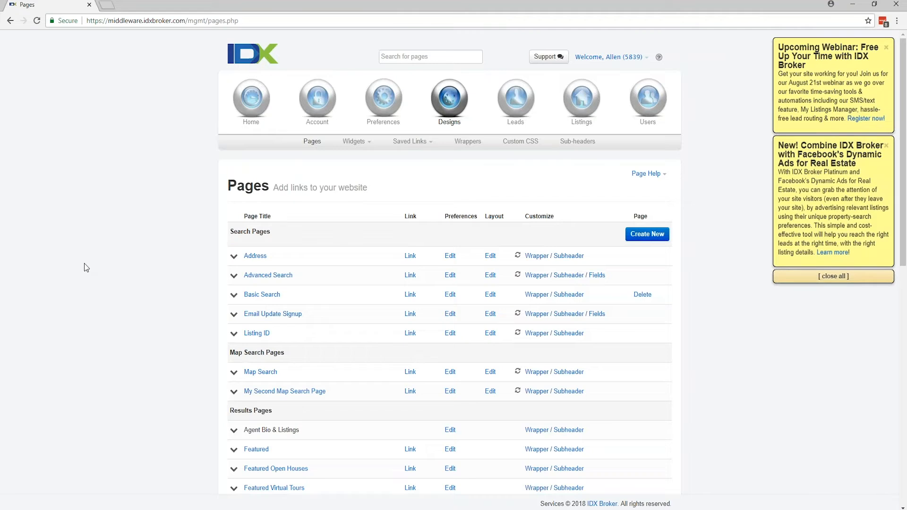
scroll(195, 375, "down", 5)
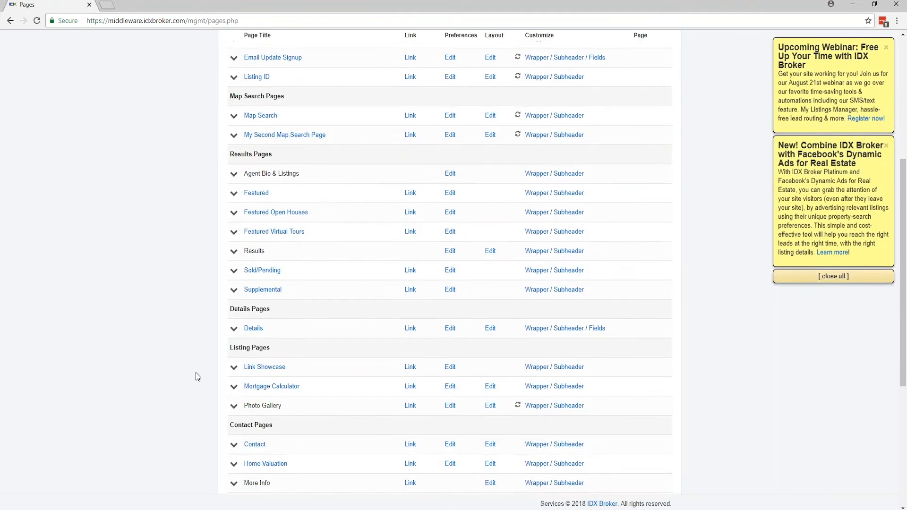
scroll(196, 377, "down", 3)
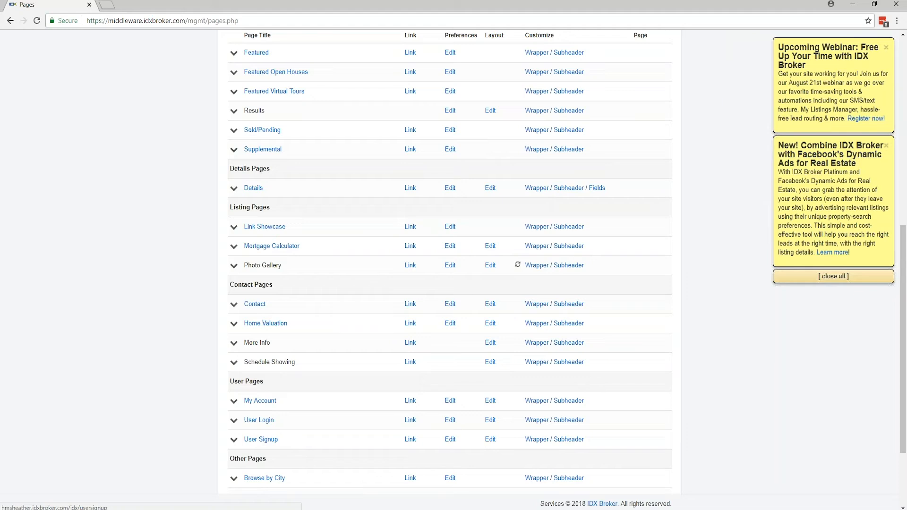
scroll(256, 441, "up", 9)
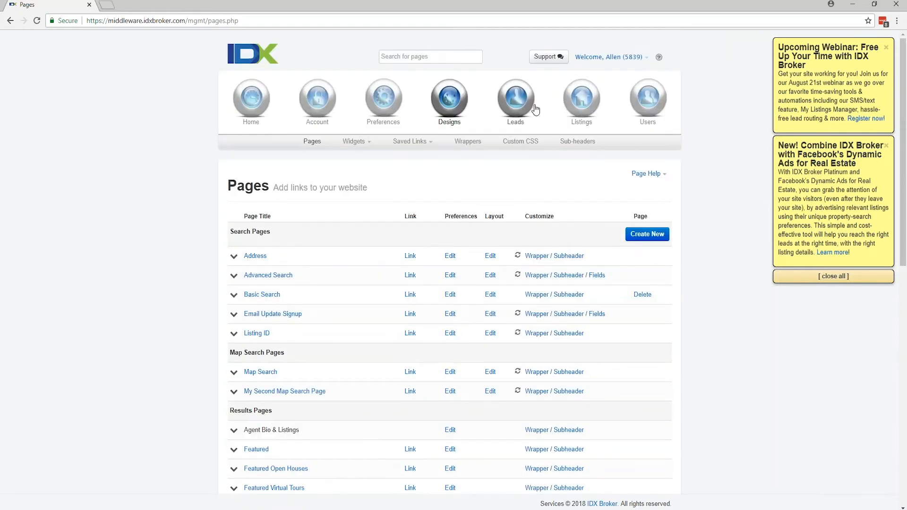
Open Leads > Manage to see the one verified lead signed up 06/20/2018
left_click(510, 102)
left_click(333, 142)
left_click(336, 157)
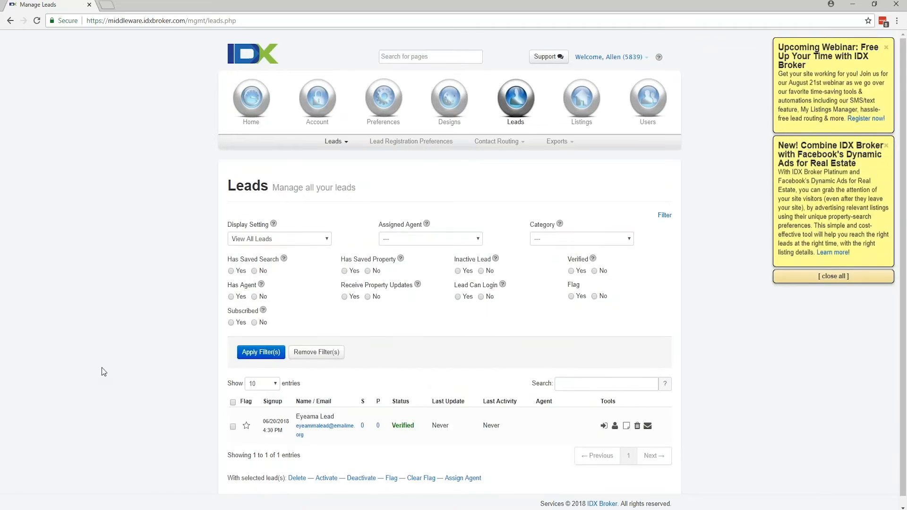
scroll(97, 362, "down", 1)
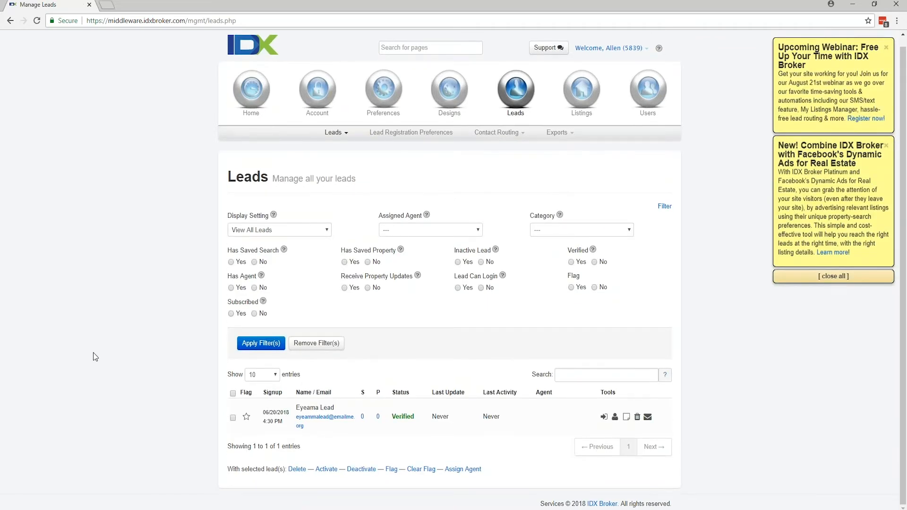
Sign in to the website as the lead
left_click(604, 417)
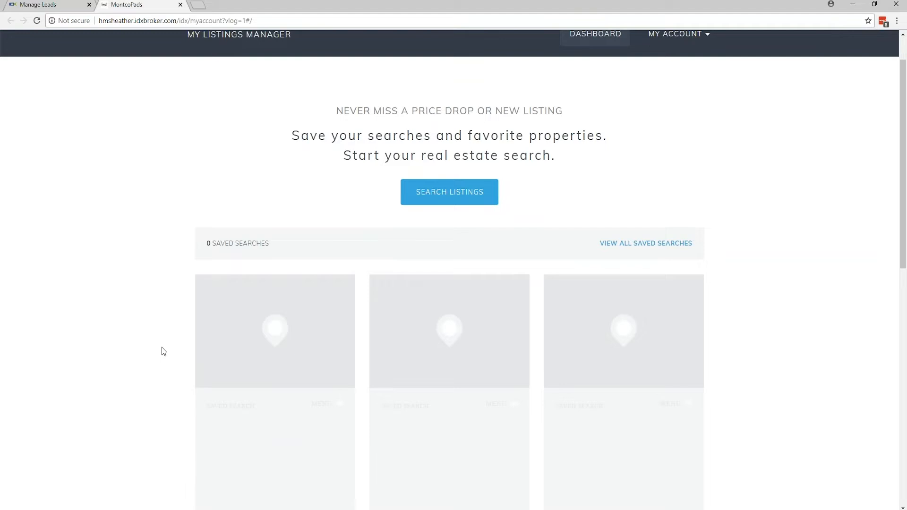
scroll(163, 352, "down", 4)
scroll(271, 315, "up", 3)
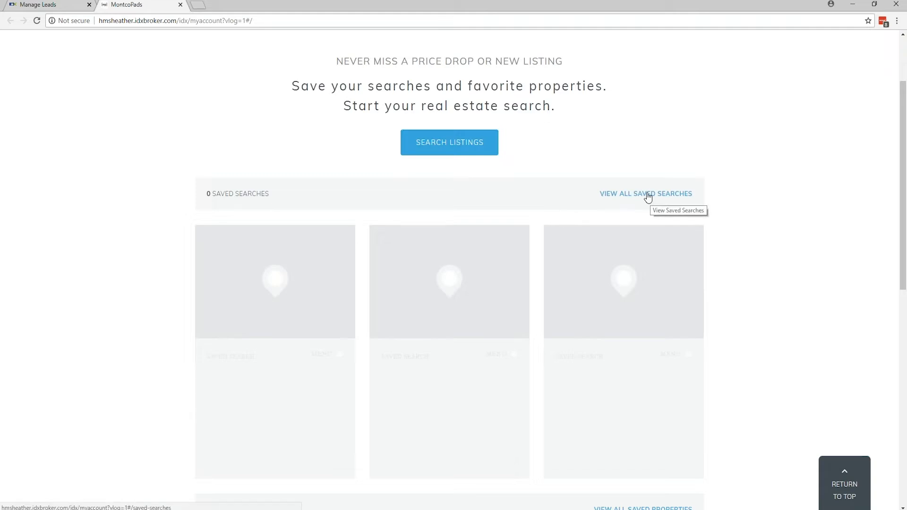
Run a $200,000–$800,000 property search, save it, and open the lead's My Account page
left_click(438, 145)
left_click(548, 291)
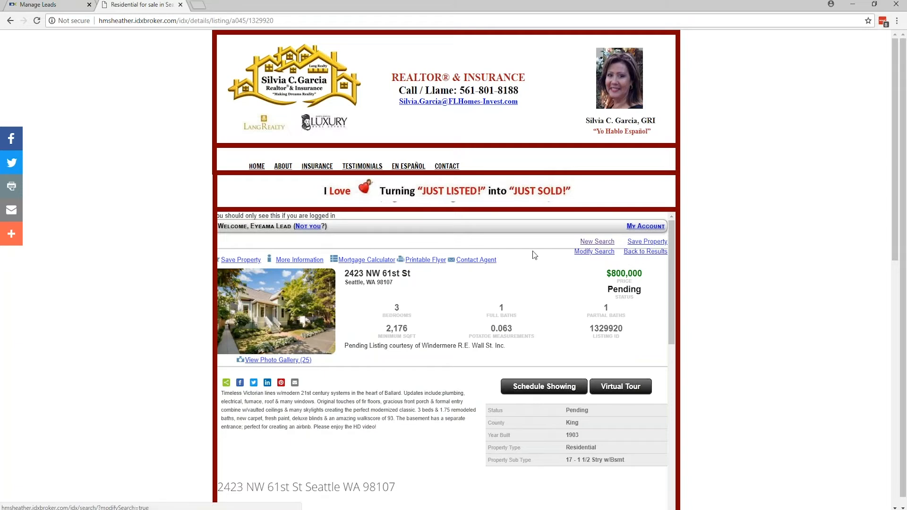
left_click(579, 253)
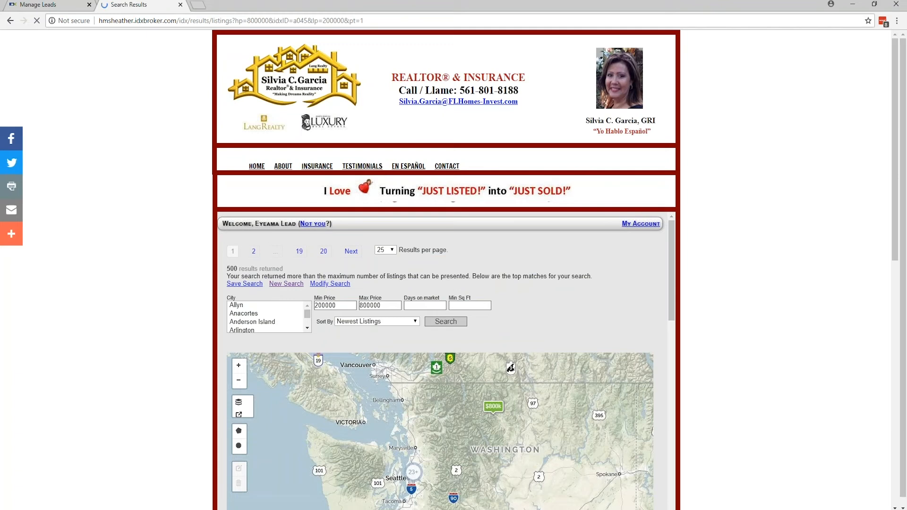
left_click(245, 284)
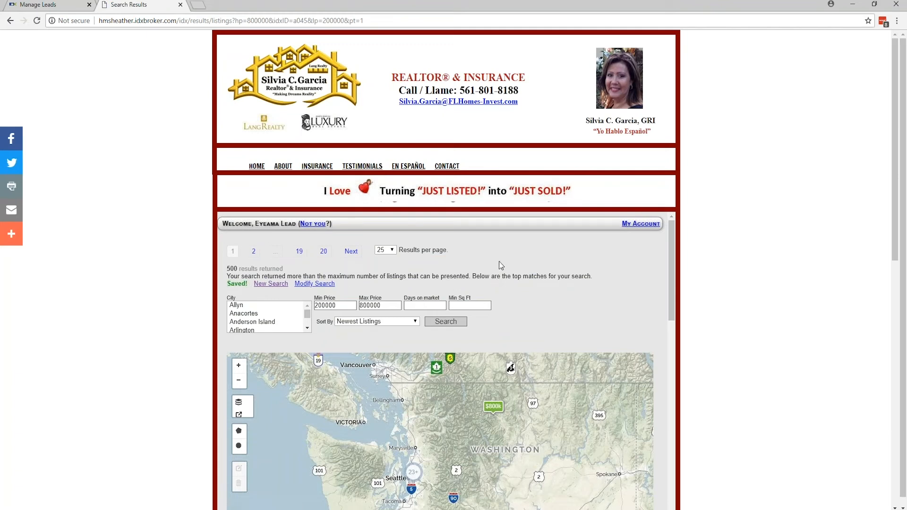
left_click(627, 228)
Check the saved Residential $200,000 - $800,000 search card, then close the MontcoPads tab
scroll(236, 365, "down", 2)
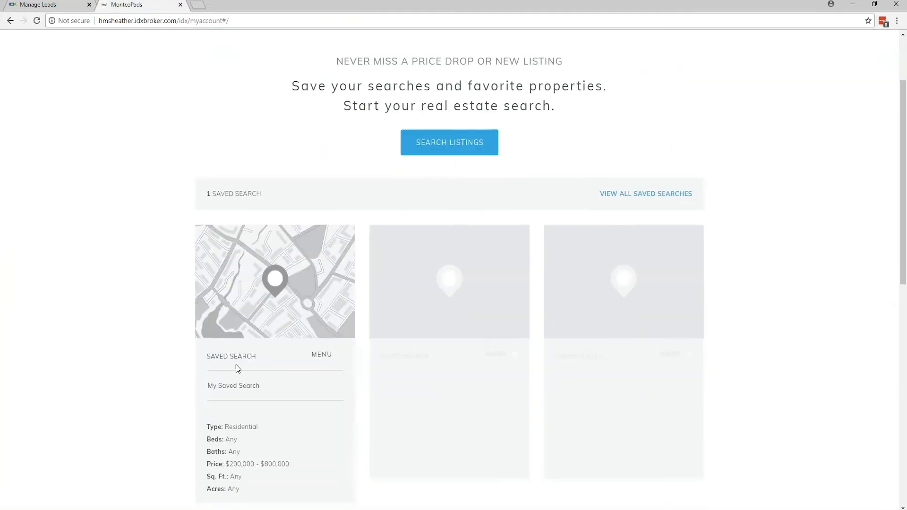
scroll(236, 333, "down", 2)
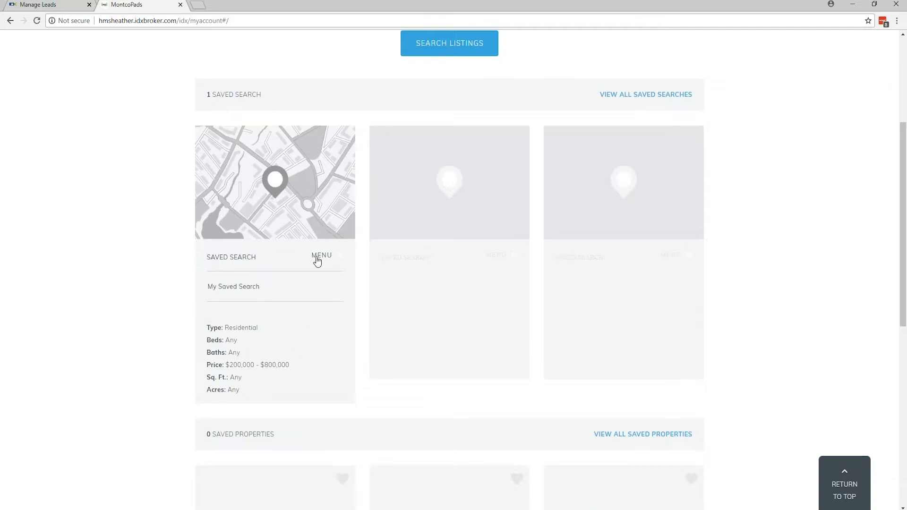
scroll(316, 261, "down", 2)
scroll(259, 326, "down", 2)
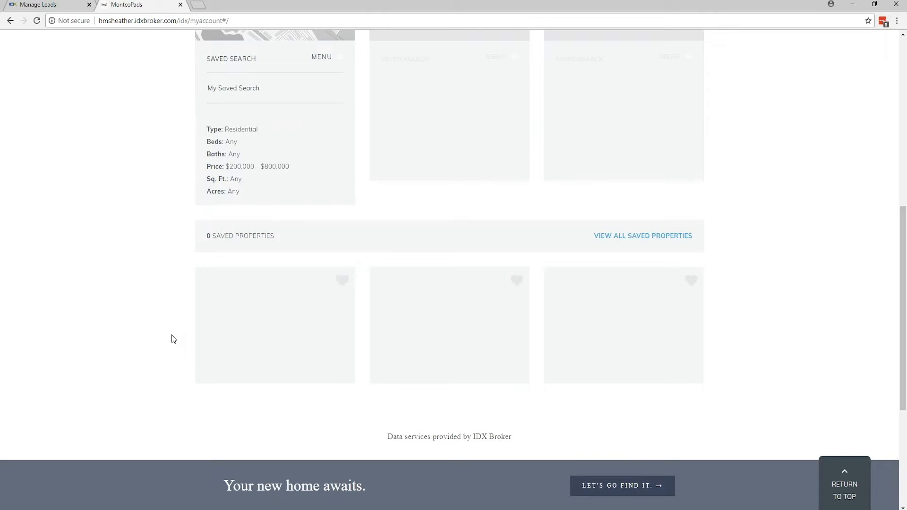
scroll(172, 339, "up", 4)
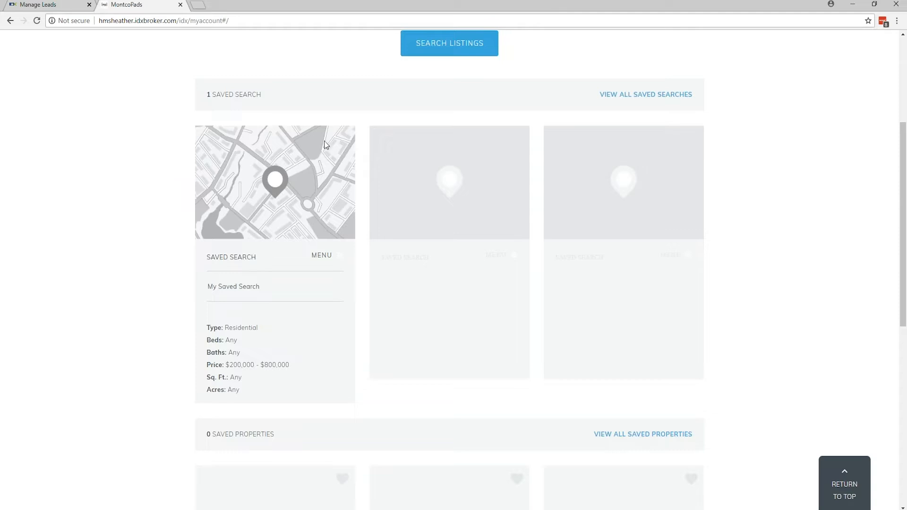
scroll(215, 233, "up", 3)
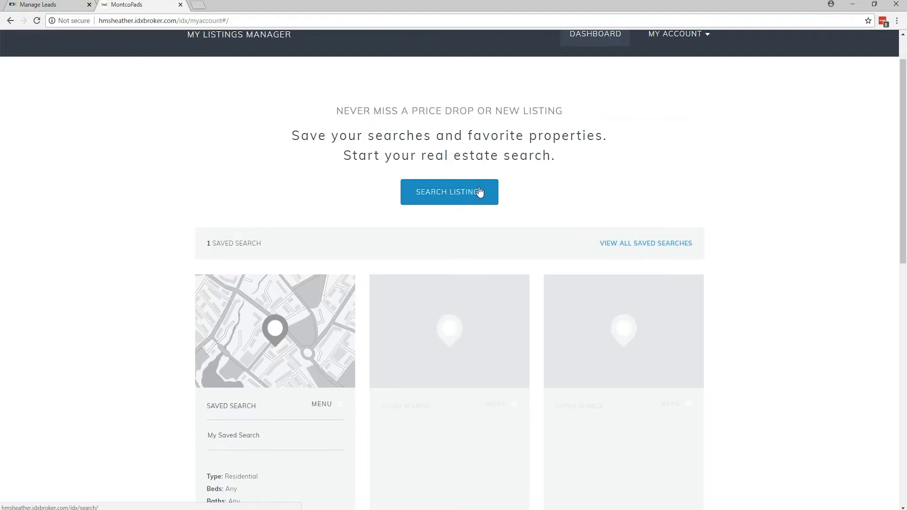
scroll(310, 230, "up", 1)
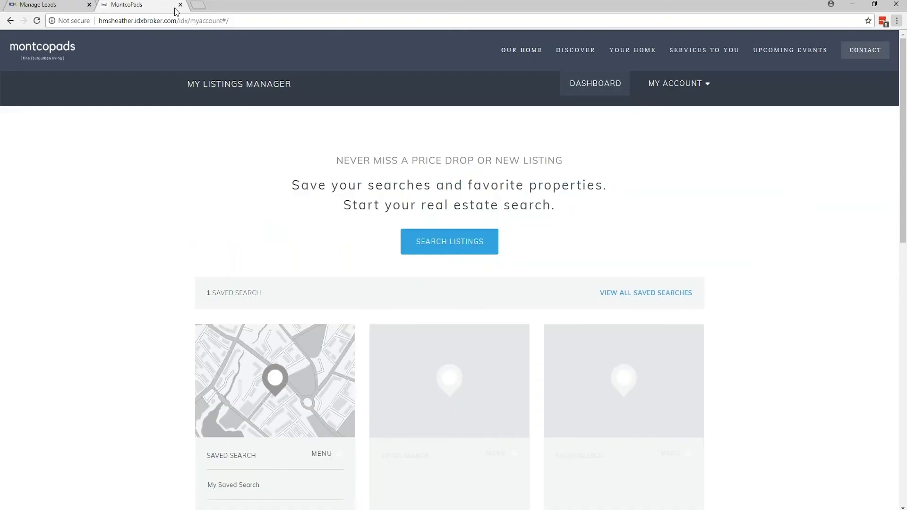
left_click(180, 4)
Review Global Preferences email settings: default update subject, Summary carbon copies, Daily updates, empty signature
mouse_move(392, 94)
left_click(327, 135)
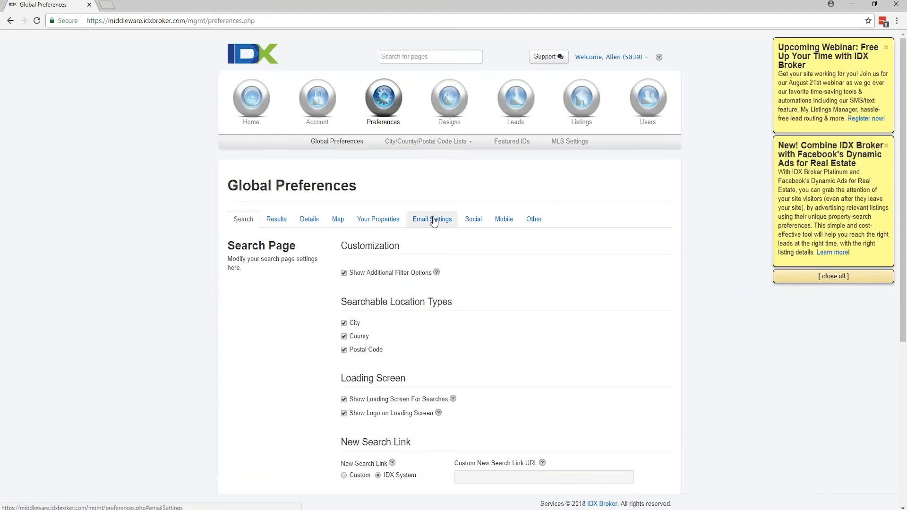
left_click(434, 220)
scroll(397, 330, "down", 3)
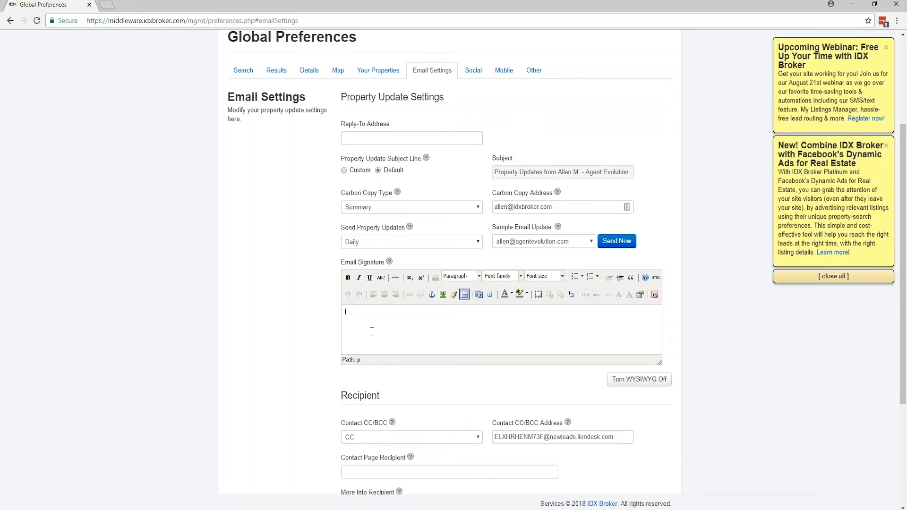
scroll(353, 317, "down", 2)
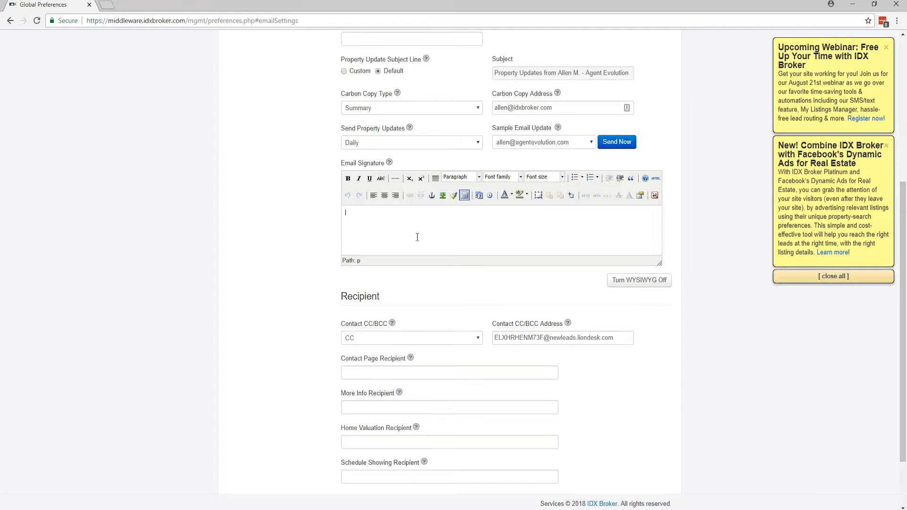
left_click(497, 249)
scroll(224, 283, "up", 4)
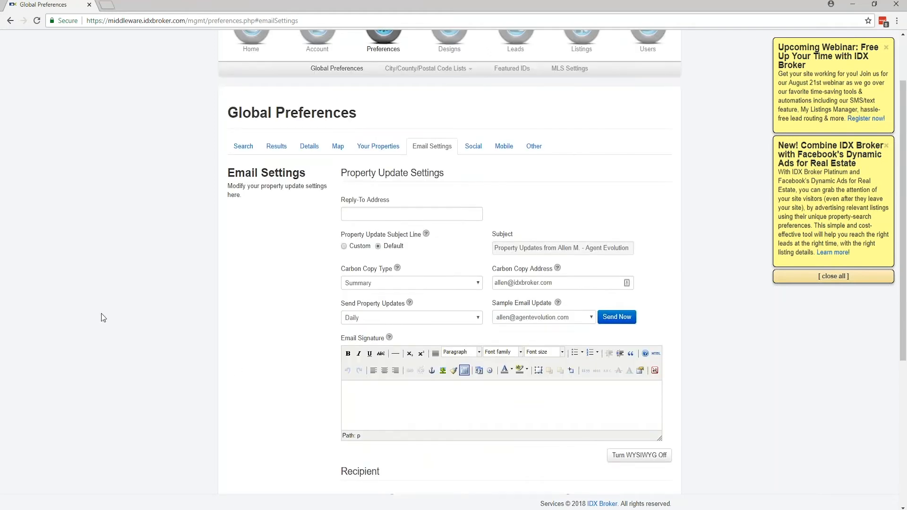
scroll(321, 239, "up", 2)
mouse_move(648, 100)
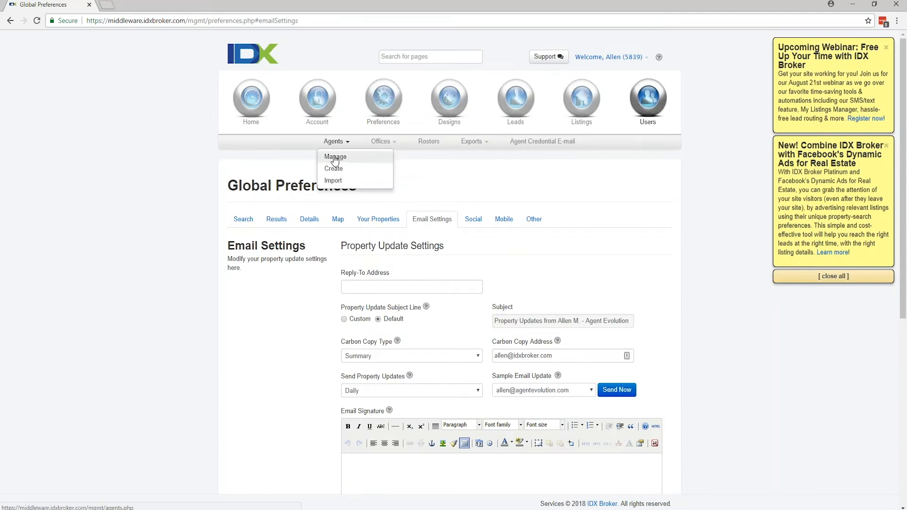
Open the Edit Agent page for the first agent in Agents > Manage
left_click(331, 155)
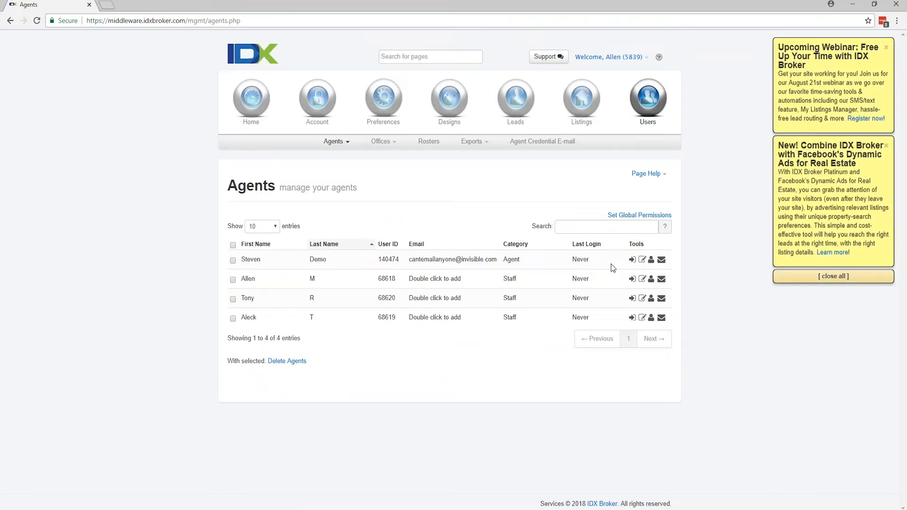
left_click(643, 260)
scroll(288, 327, "down", 10)
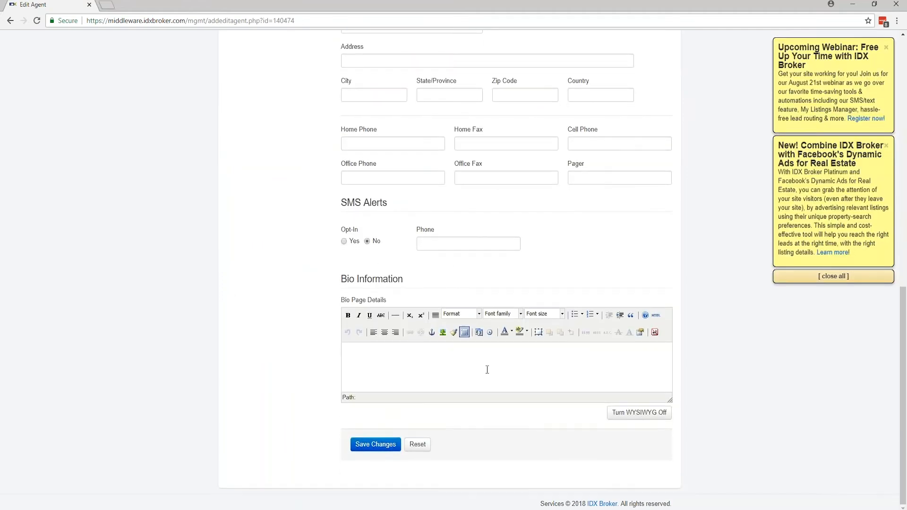
scroll(261, 339, "up", 10)
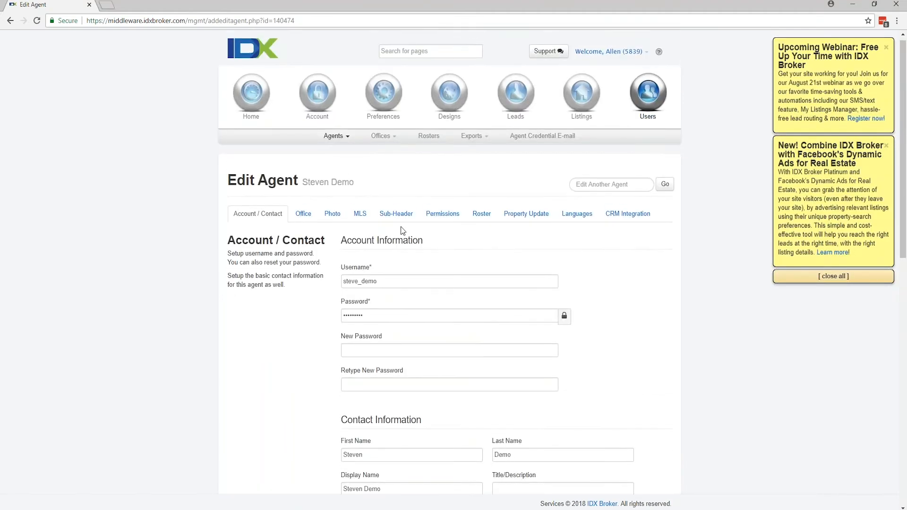
Review the agent's Property Update settings: Summary CC on Emails, empty subheader and signature
left_click(524, 215)
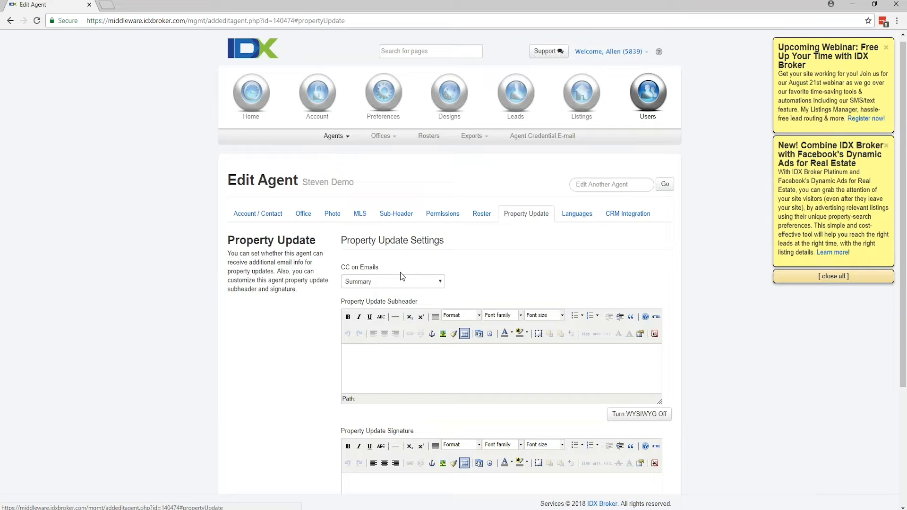
scroll(304, 378, "down", 1)
left_click(401, 322)
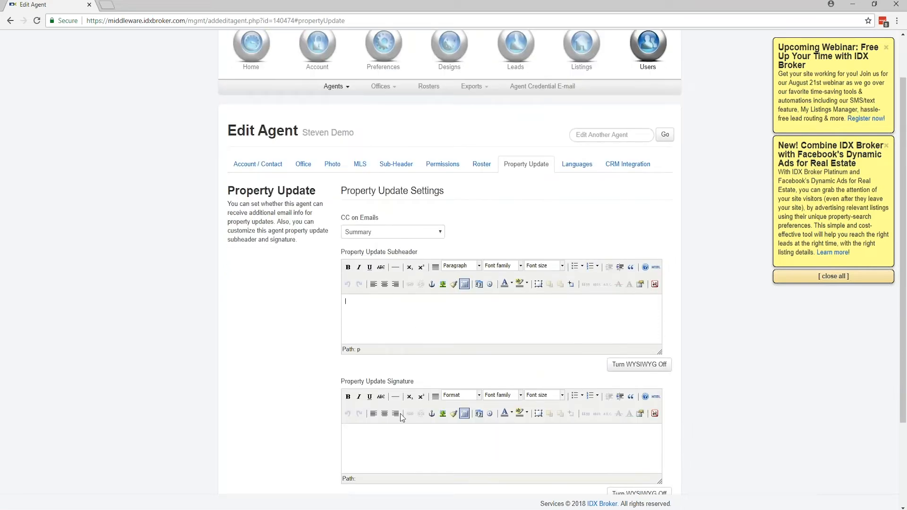
left_click(403, 441)
scroll(274, 351, "down", 2)
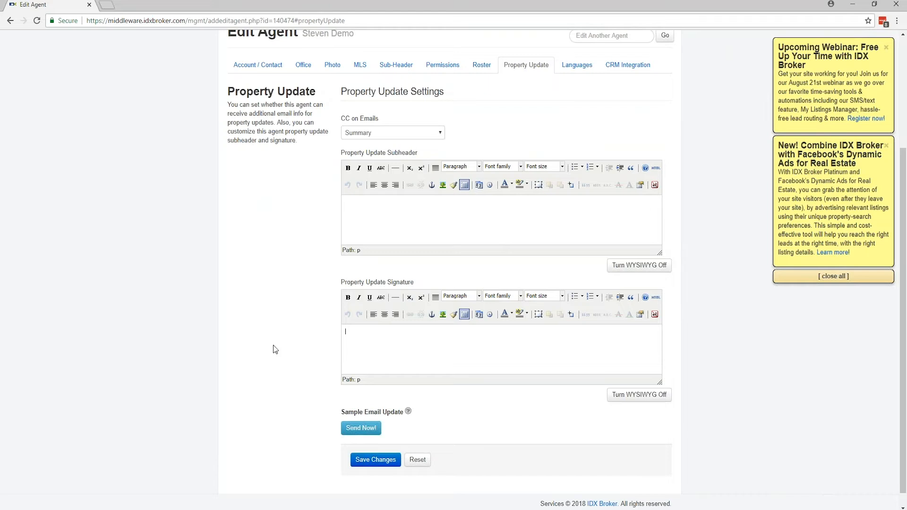
scroll(274, 350, "up", 3)
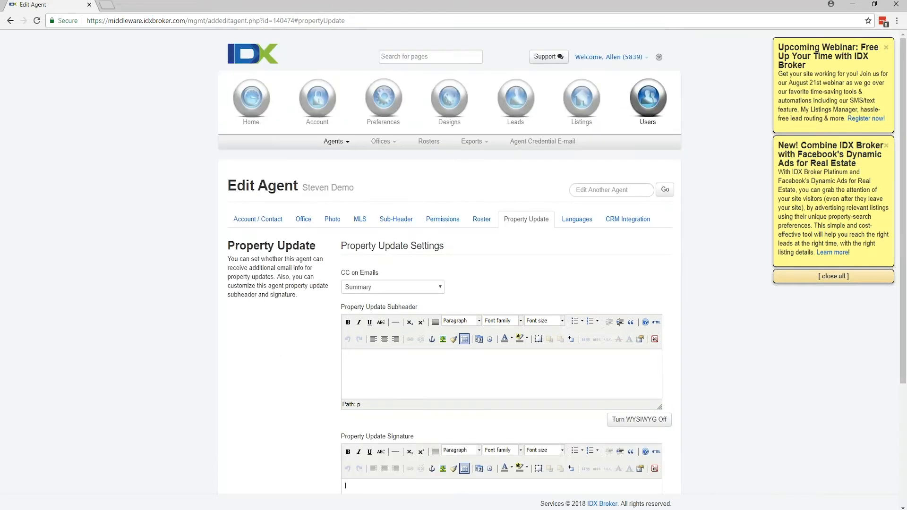
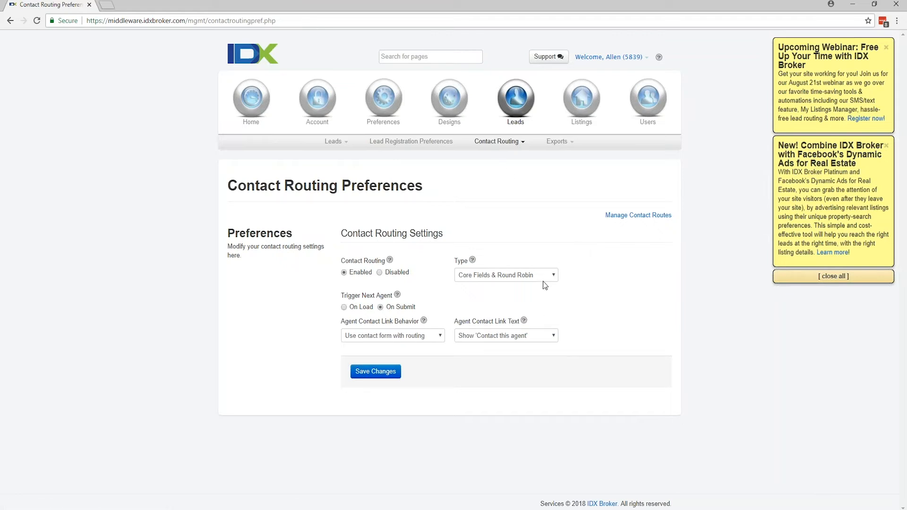
Open the Existing Contact Routing list for Core Fields & Round Robin, which has no routes yet
left_click(637, 216)
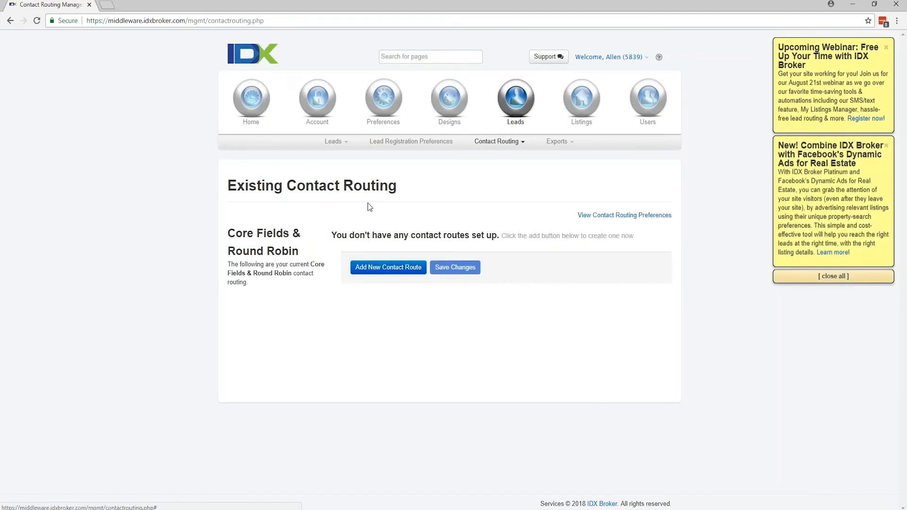
Start a new contact route of type Cities and select Appleton as its city
left_click(377, 269)
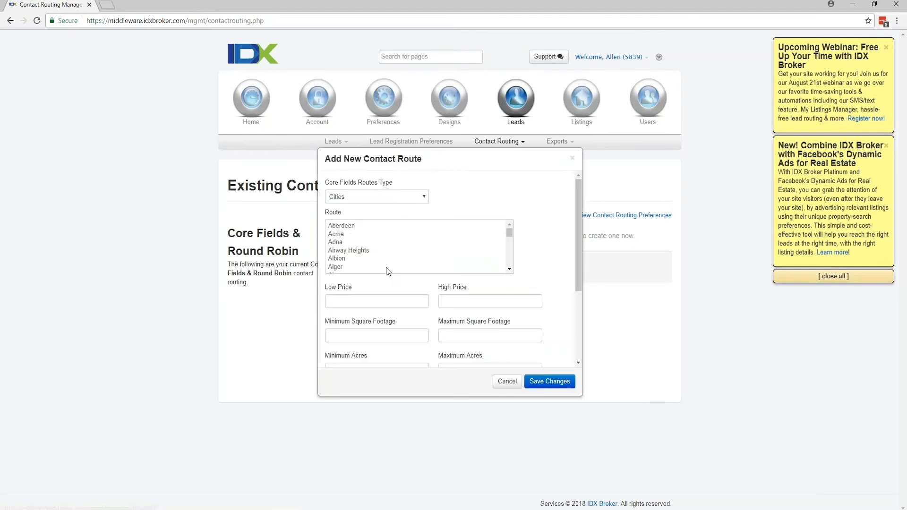
left_click(398, 197)
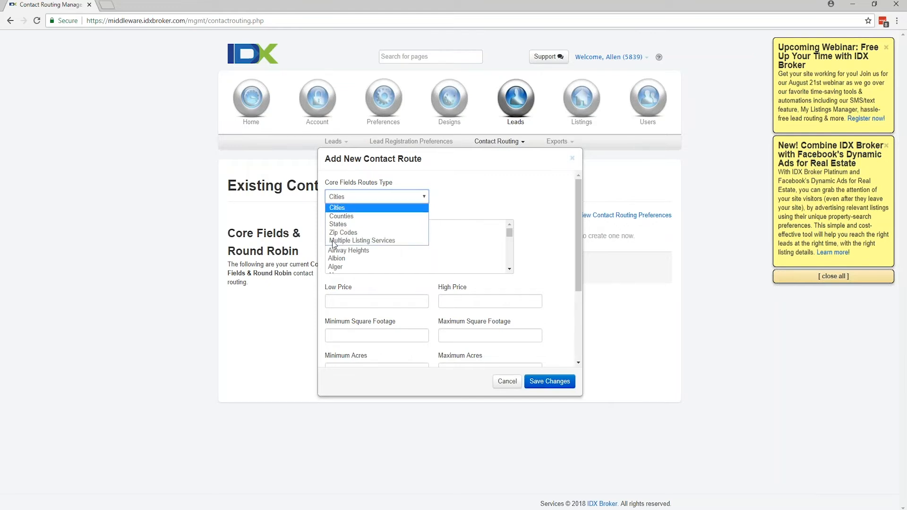
left_click(451, 189)
scroll(394, 254, "down", 1)
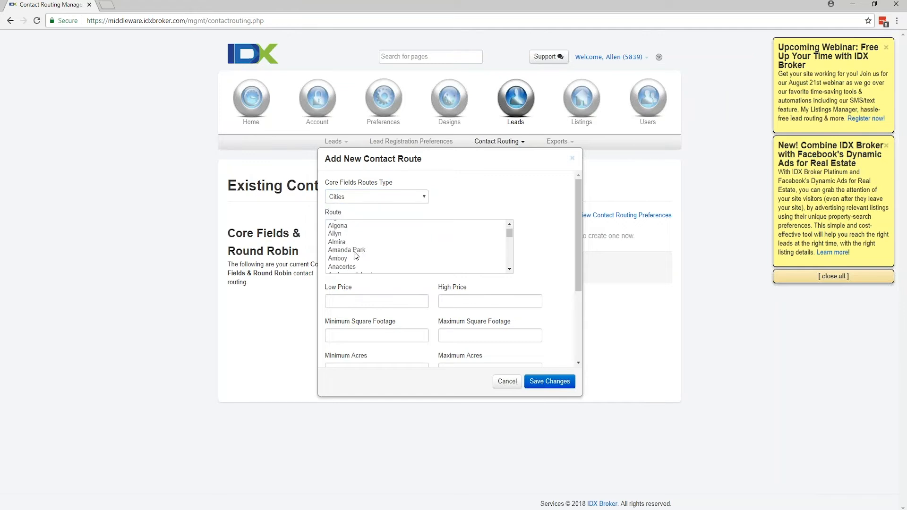
scroll(345, 255, "down", 1)
scroll(343, 257, "up", 1)
scroll(344, 258, "down", 1)
left_click(350, 235)
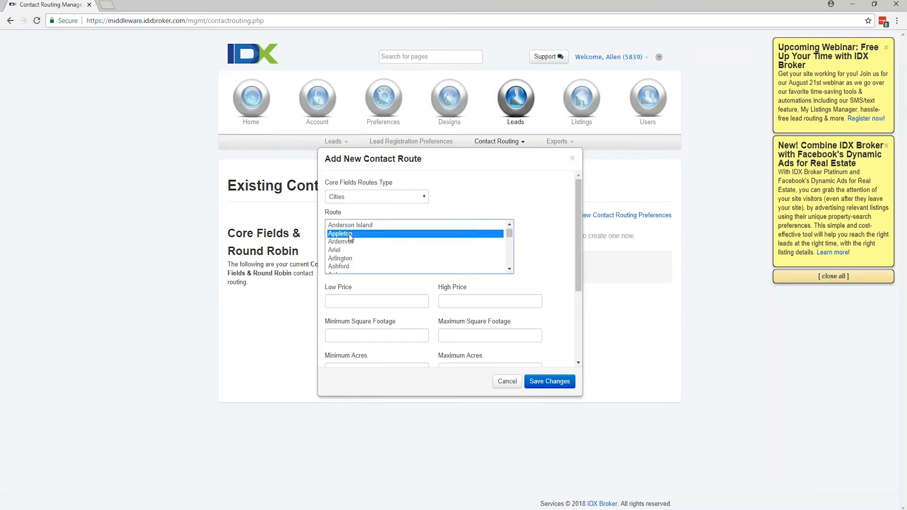
scroll(407, 359, "down", 1)
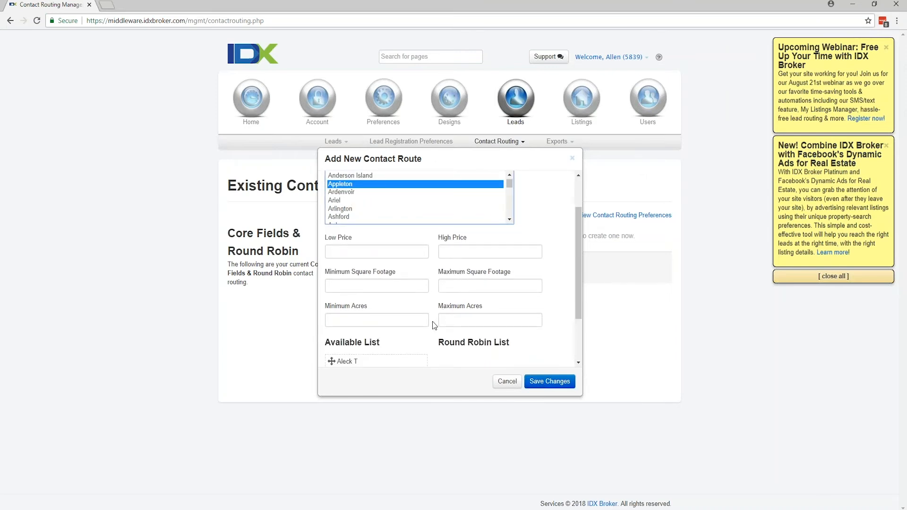
scroll(432, 321, "down", 1)
left_click(453, 269)
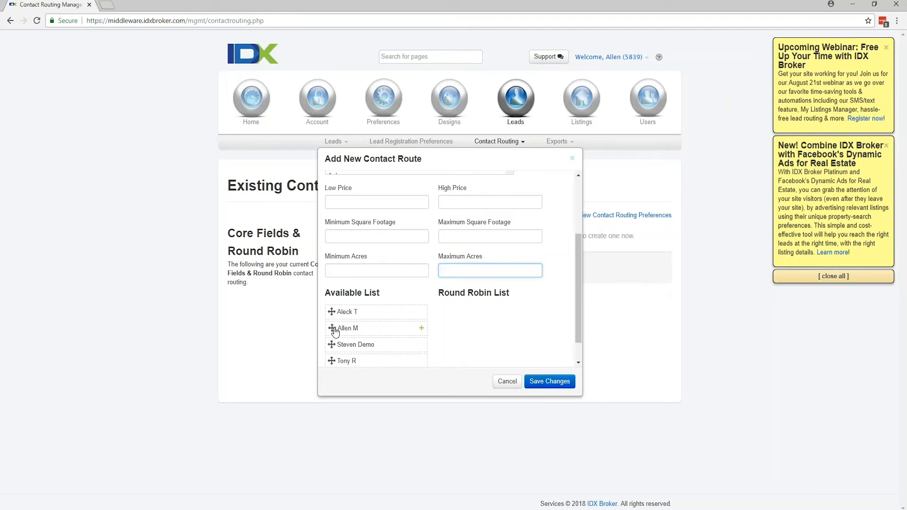
Add two agents to the round robin, set Minimum Acres to 20, and save route #1
left_click(421, 329)
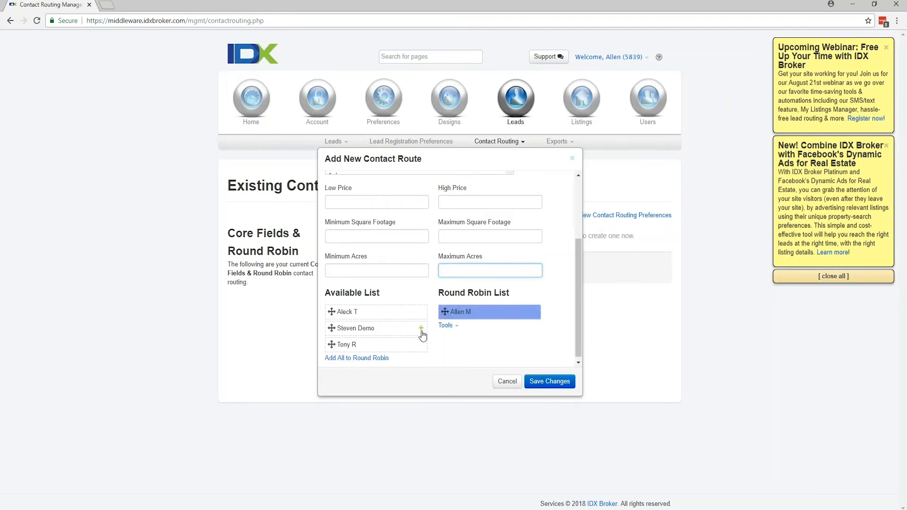
left_click(421, 330)
left_click(400, 282)
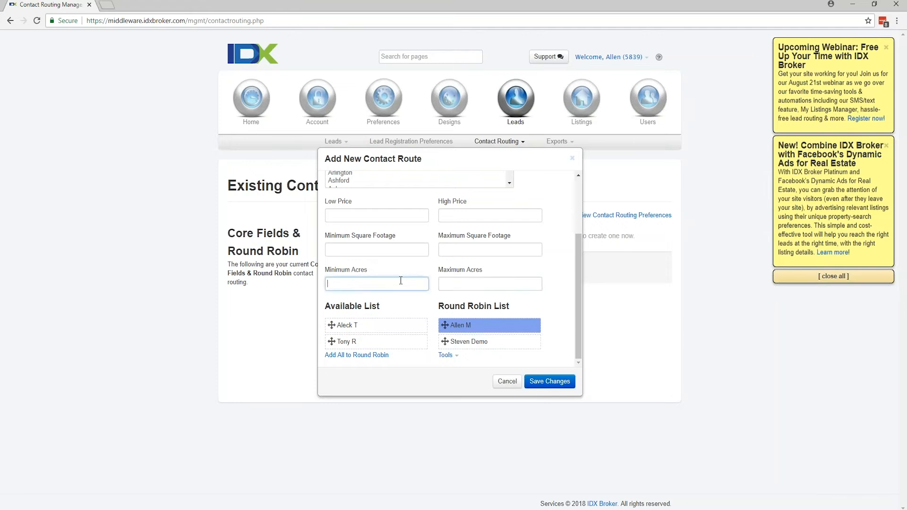
type("20")
left_click(464, 321)
left_click(543, 384)
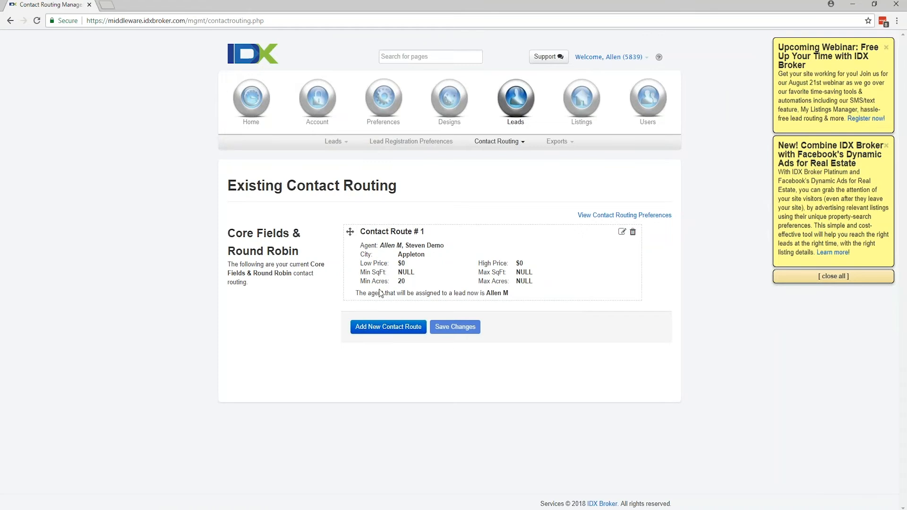
Create a new route with no city or limits, adding all four agents to round robin
left_click(388, 327)
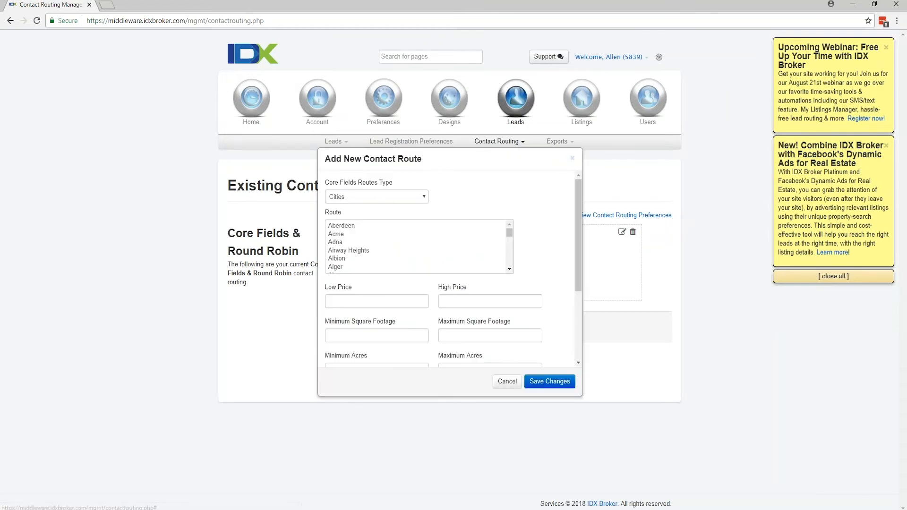
scroll(492, 184, "down", 3)
scroll(491, 184, "up", 3)
scroll(378, 244, "down", 8)
scroll(521, 231, "down", 3)
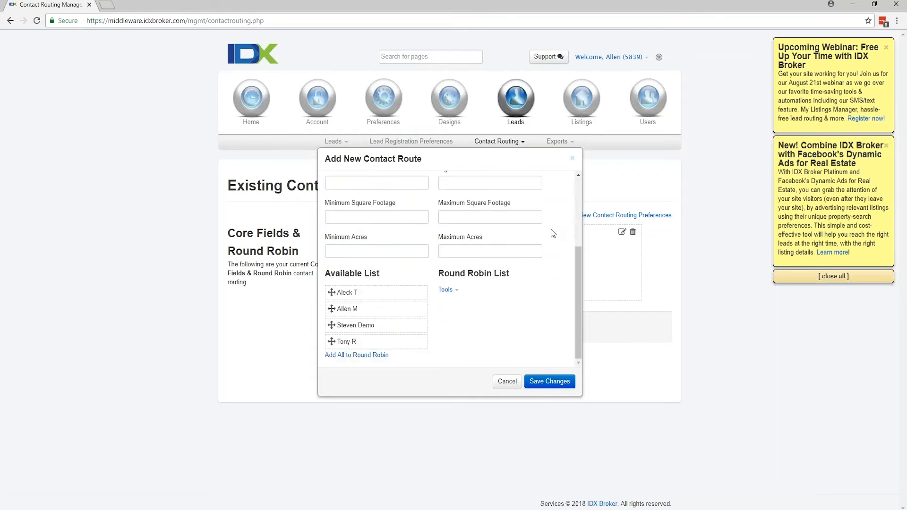
left_click(373, 355)
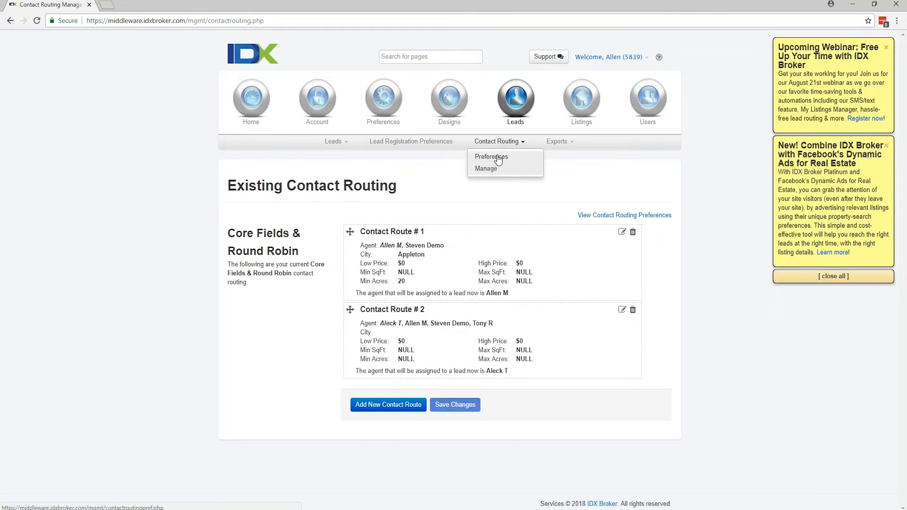
Check the routing preferences and route #2's agent order, then open My Account on MontcoPads
left_click(497, 158)
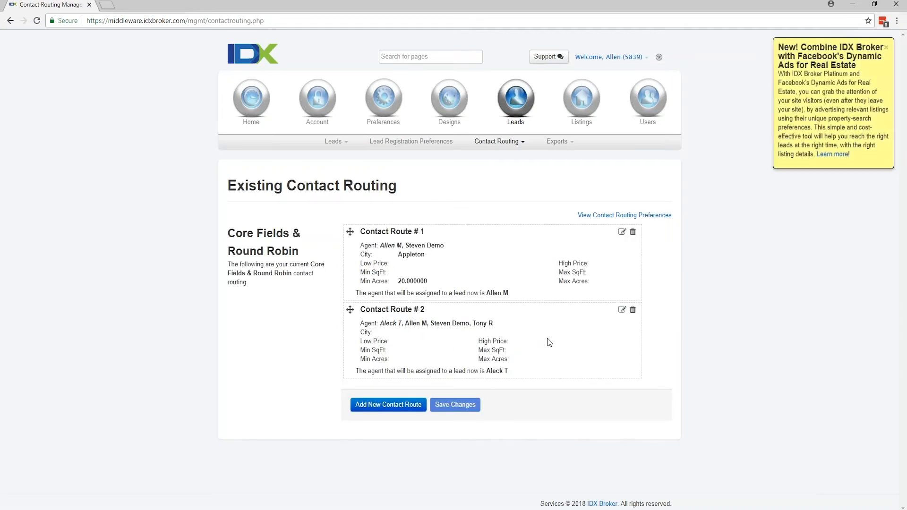
left_click(622, 310)
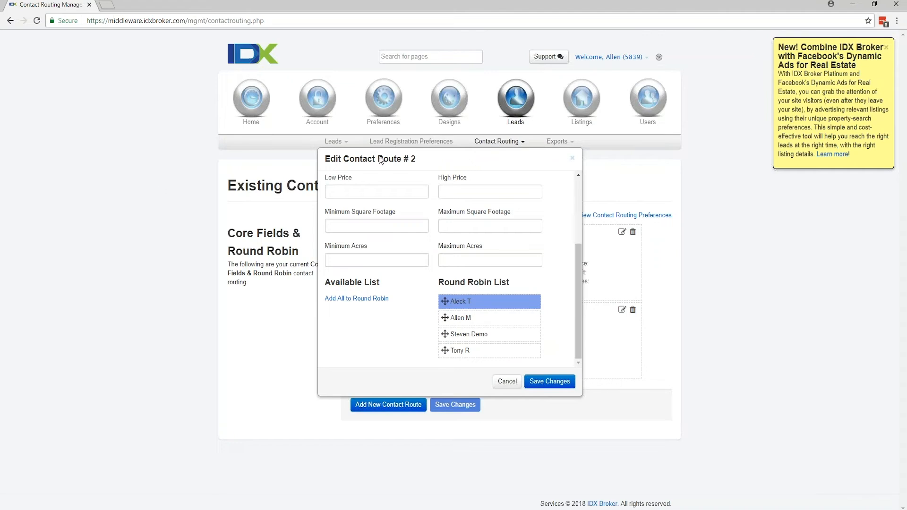
mouse_move(508, 110)
left_click(336, 141)
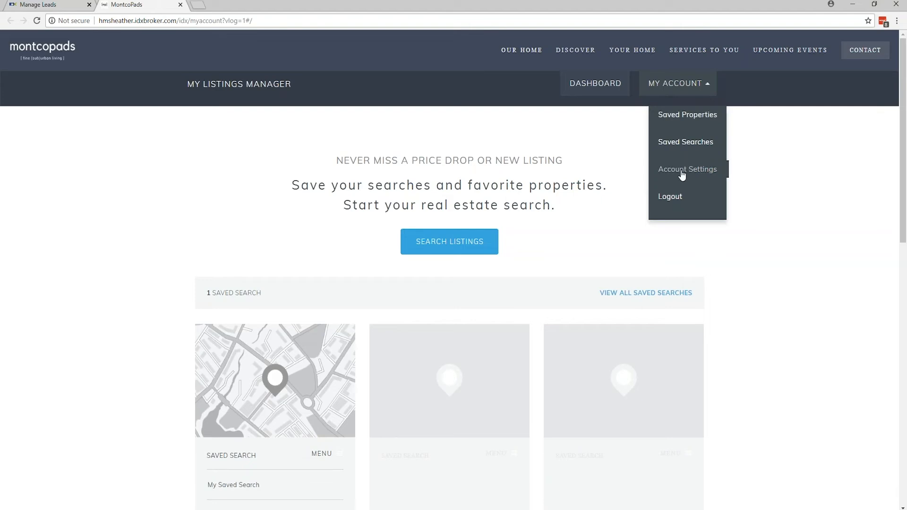
Log out of MontcoPads and fill the registration form with the lead's phone and e-mail
left_click(667, 196)
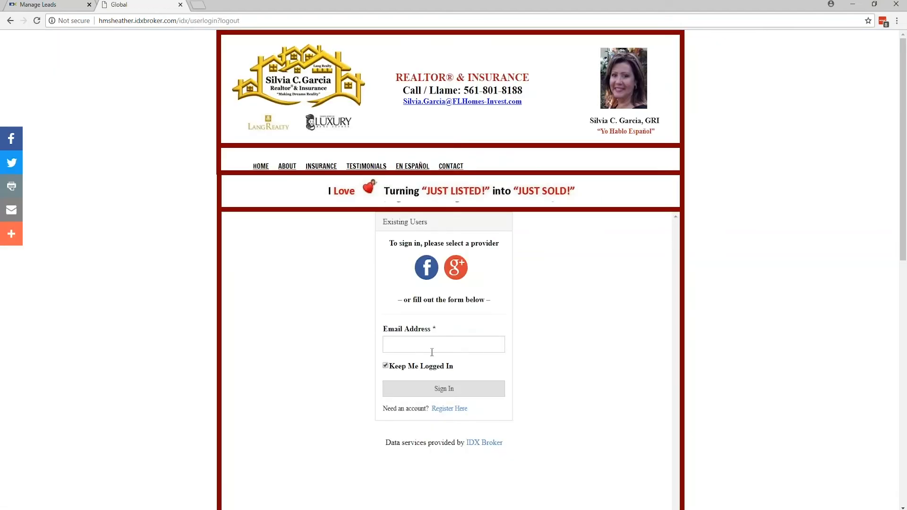
left_click(432, 344)
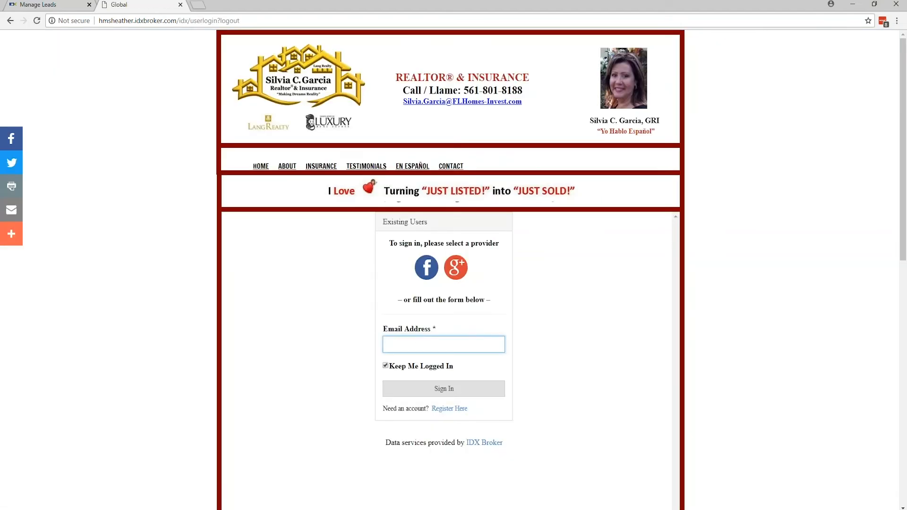
left_click(451, 409)
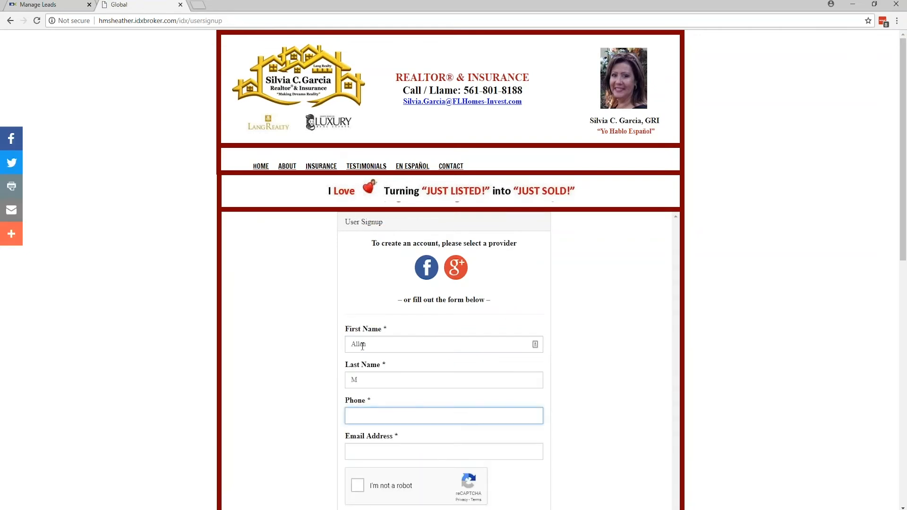
left_click(381, 451)
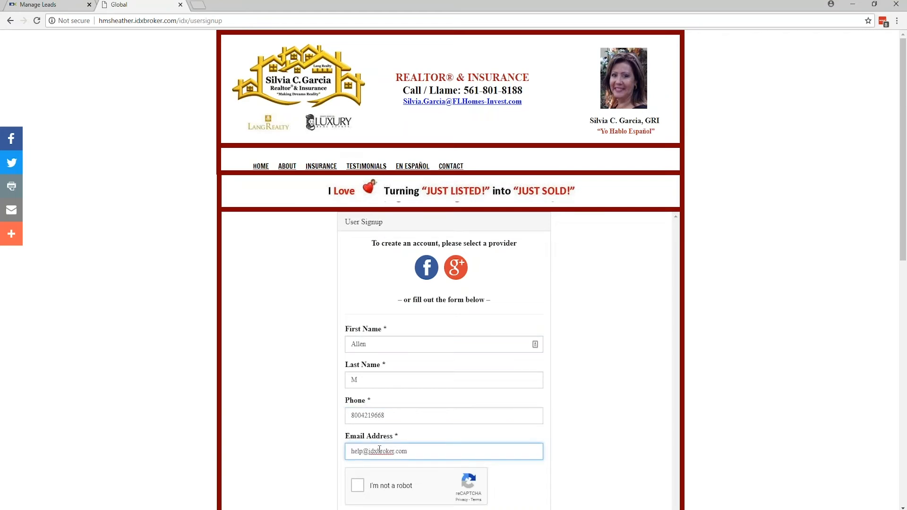
scroll(379, 449, "down", 3)
Pass the bus-image reCAPTCHA, submit the sign-up, and open the new account's page
left_click(358, 338)
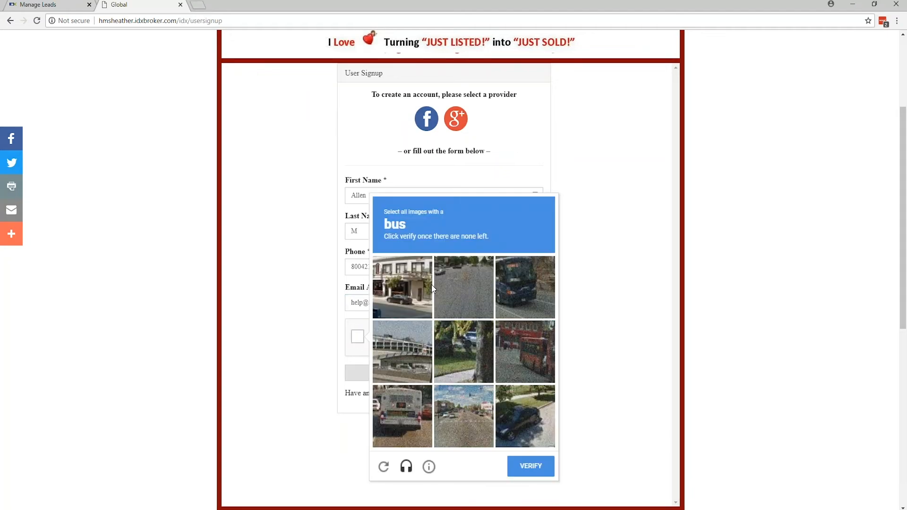
left_click(399, 396)
left_click(518, 274)
left_click(389, 406)
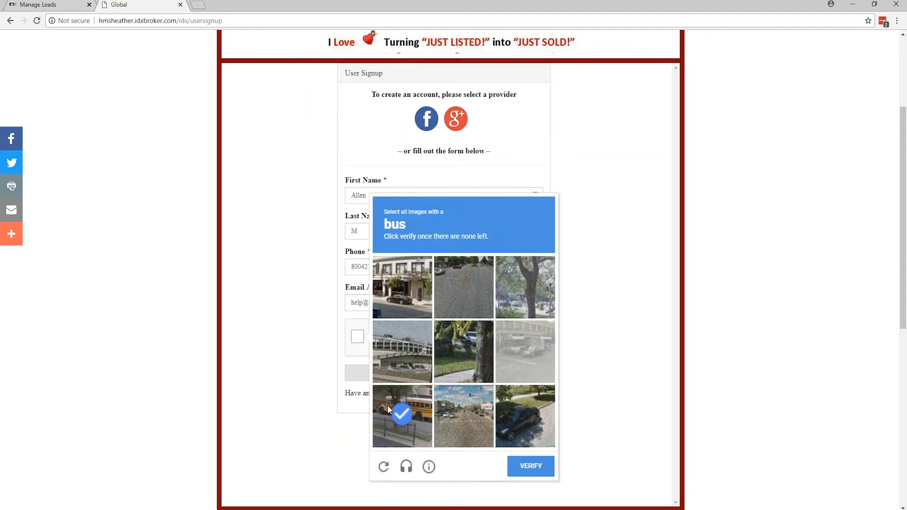
left_click(526, 350)
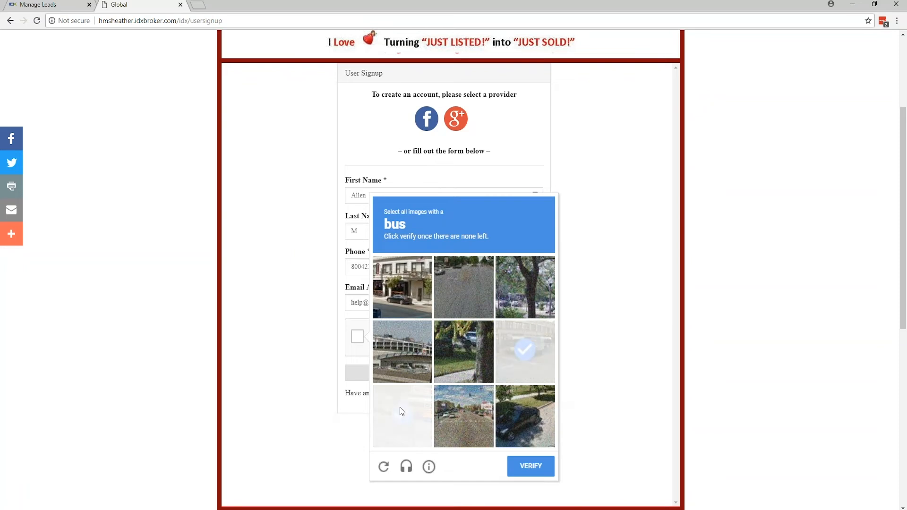
left_click(459, 386)
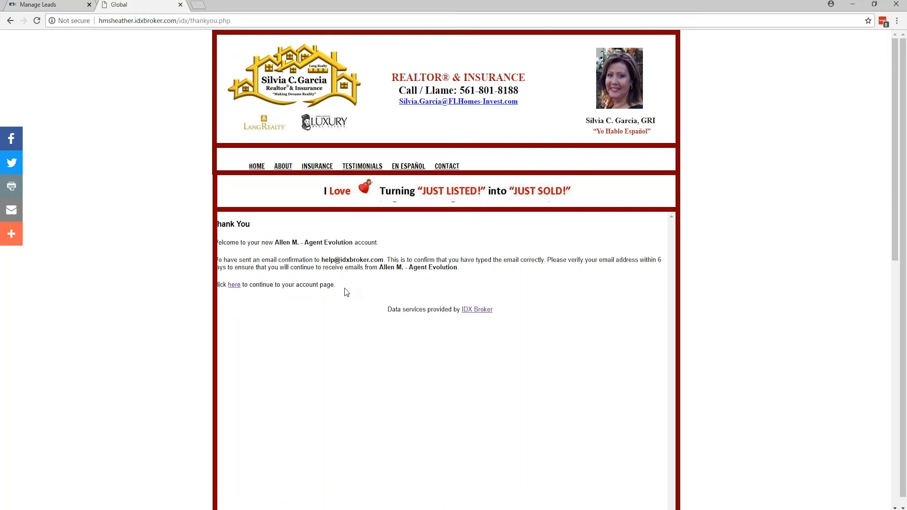
left_click(234, 285)
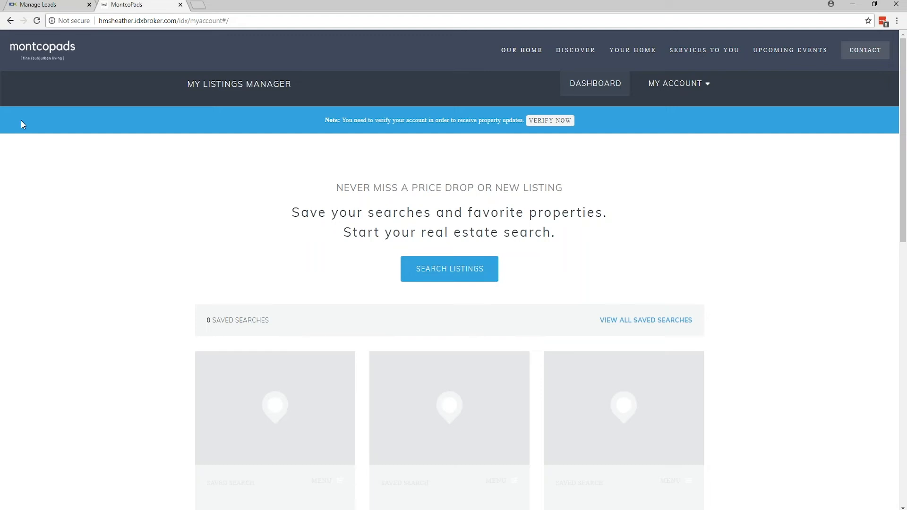
Back in the admin, open Contact Route #2 to recheck its agents, then cancel
left_click(43, 6)
left_click(496, 142)
left_click(489, 169)
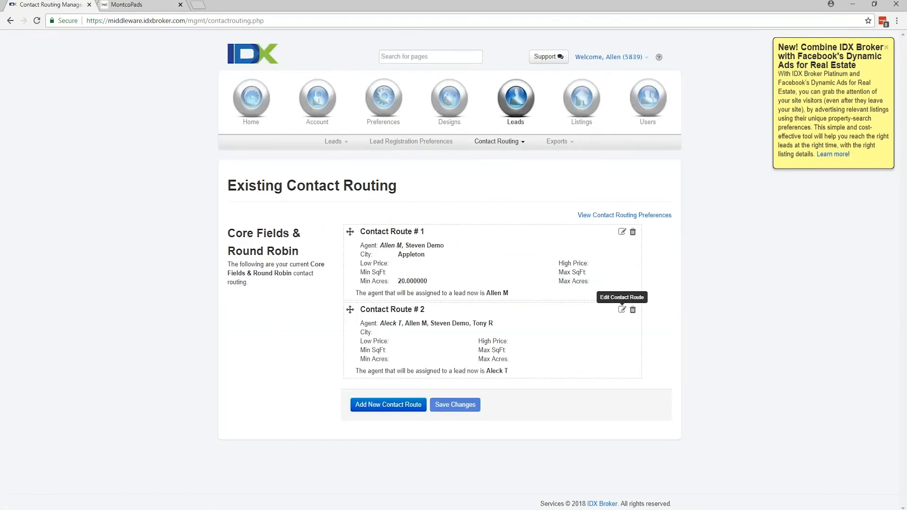
left_click(622, 310)
scroll(483, 301, "down", 3)
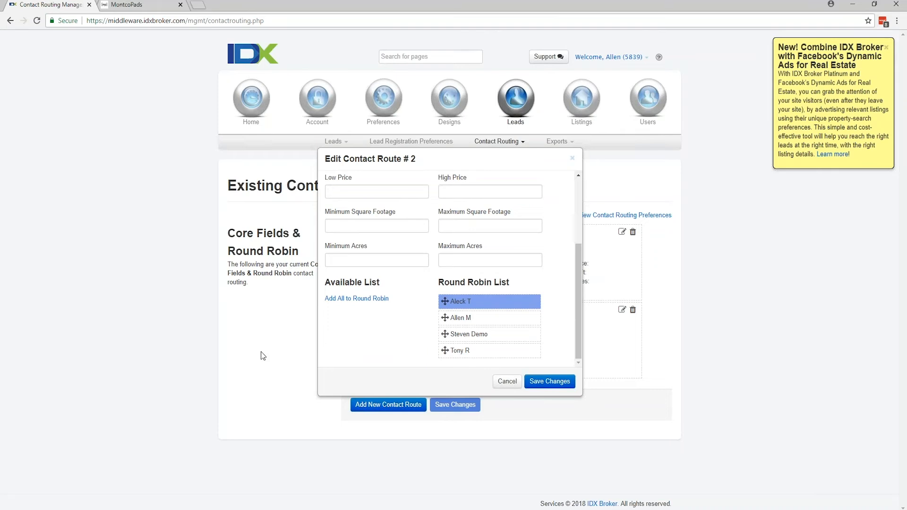
left_click(572, 158)
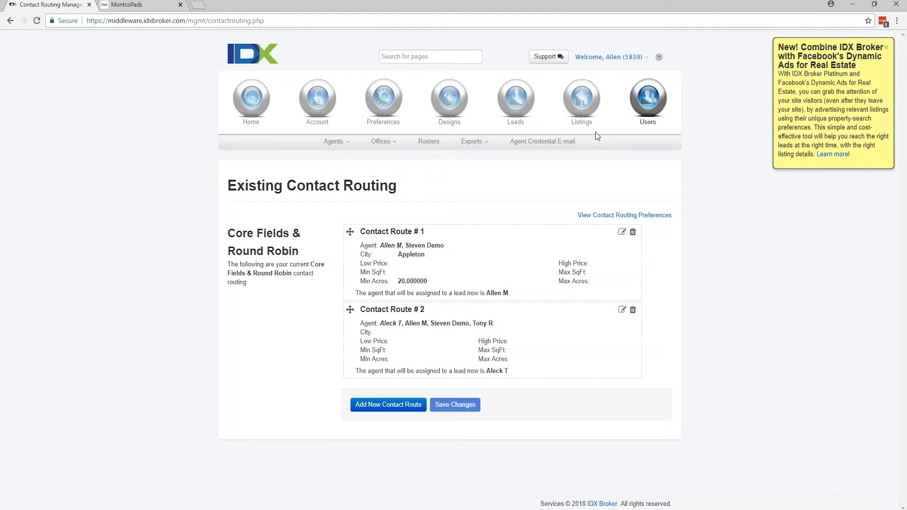
Go to Designs > Pages to list the search, map search and results pages
left_click(335, 141)
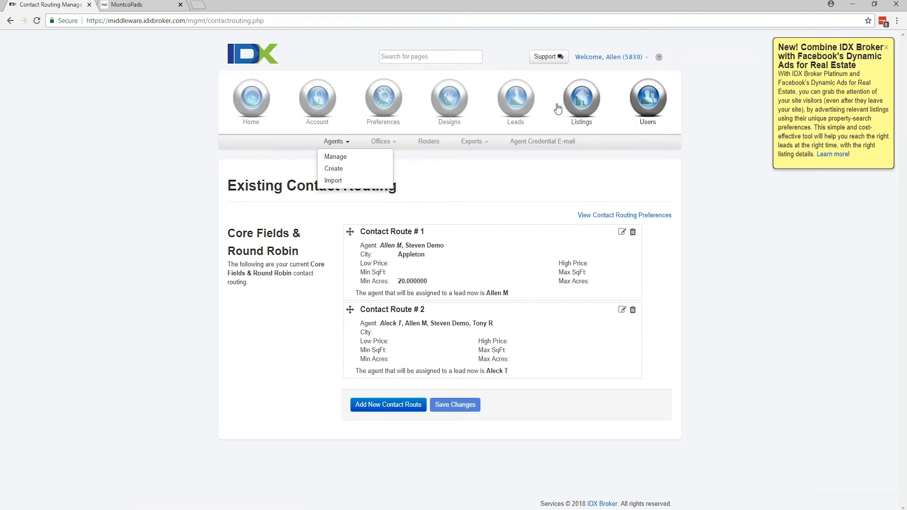
left_click(515, 99)
left_click(312, 141)
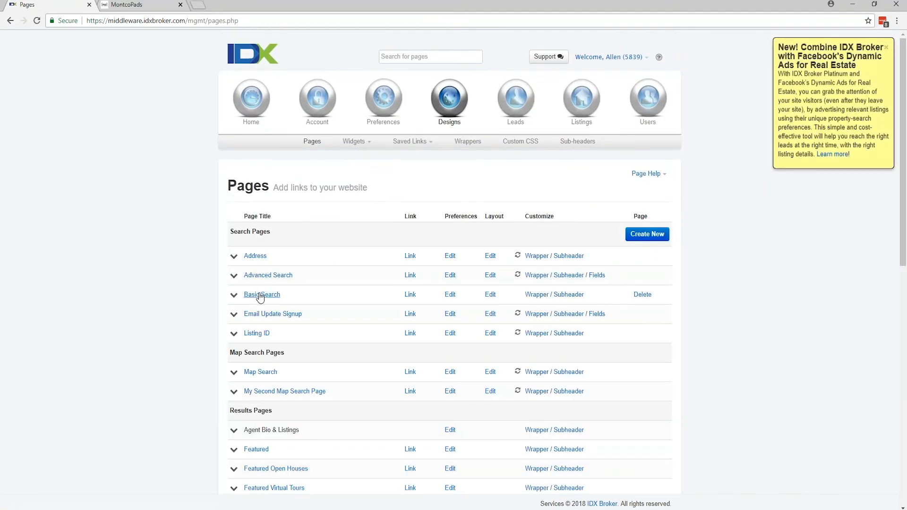
Run a Basic Search on the live site and open the Save Search sign-up form
left_click(263, 291)
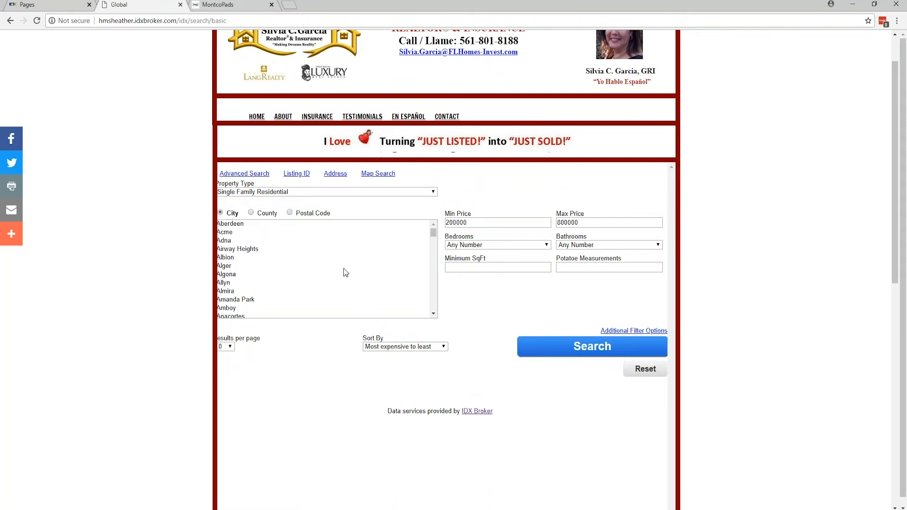
scroll(338, 270, "down", 2)
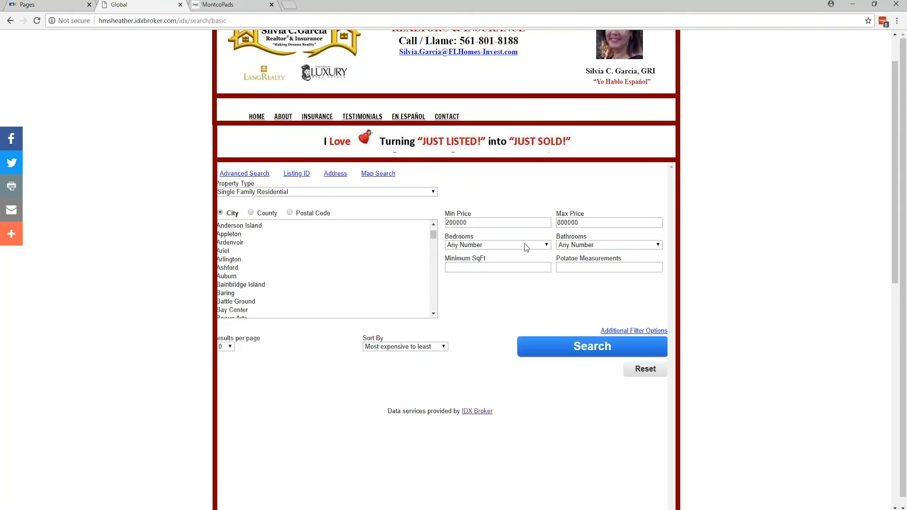
left_click(591, 350)
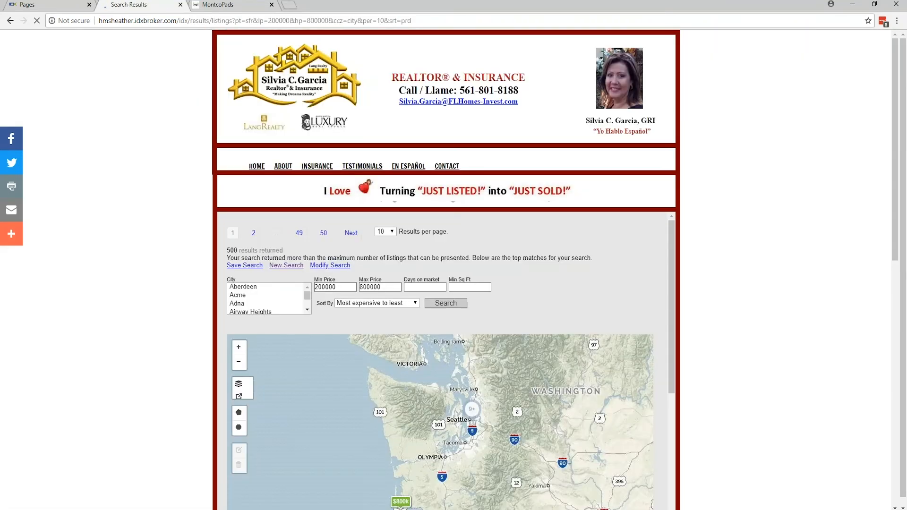
left_click(247, 266)
Fill the sign-up form with the lead's first name, last name, phone and e-mail via autofill
left_click(335, 278)
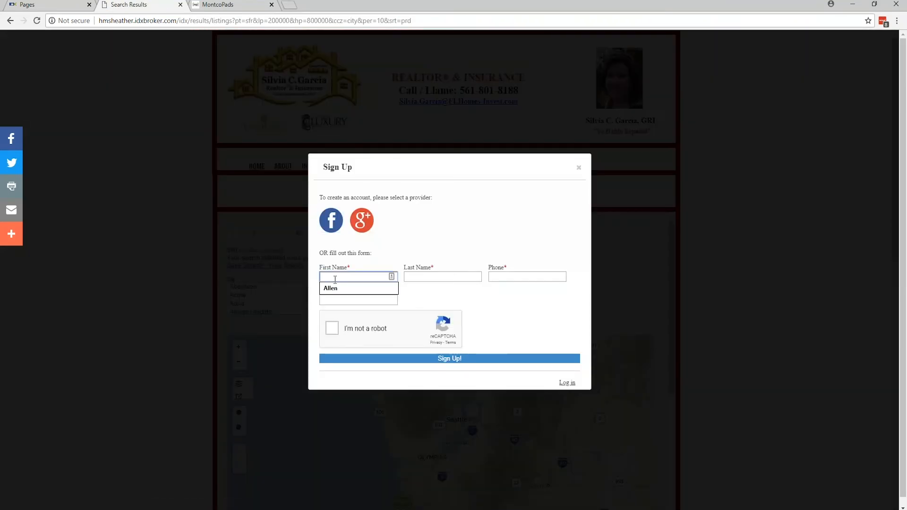
left_click(331, 288)
left_click(428, 275)
type("M")
key("Tab")
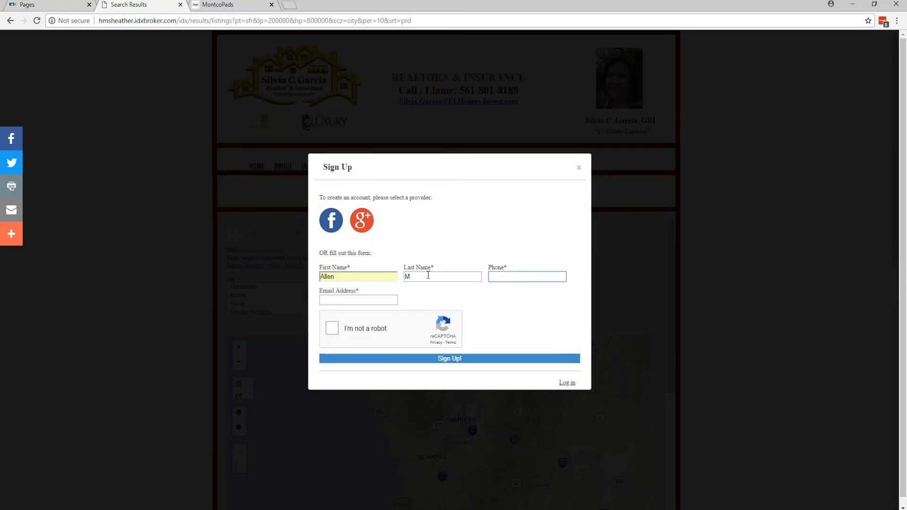
type("8")
key("Down")
key("Return")
key("Tab")
type("help")
key("Down")
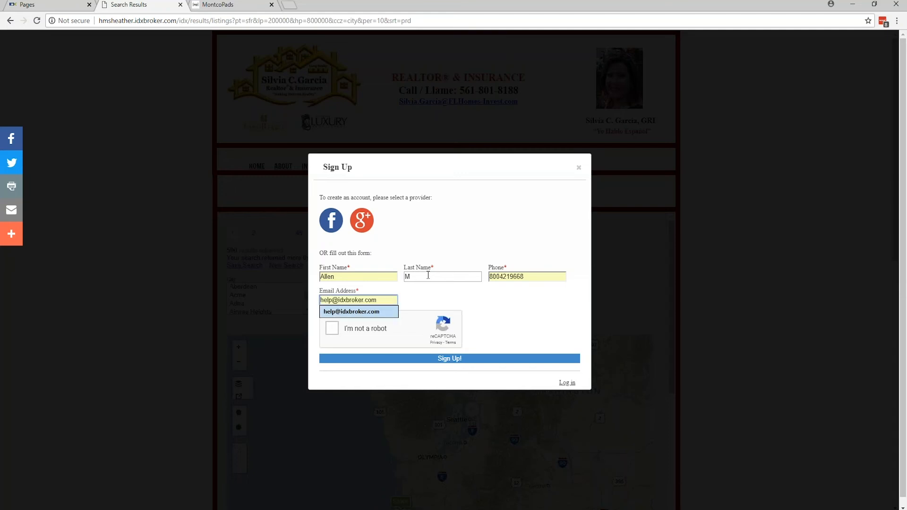
Solve the car-image reCAPTCHA, submit the sign-up, and return to the admin Pages list
left_click(332, 328)
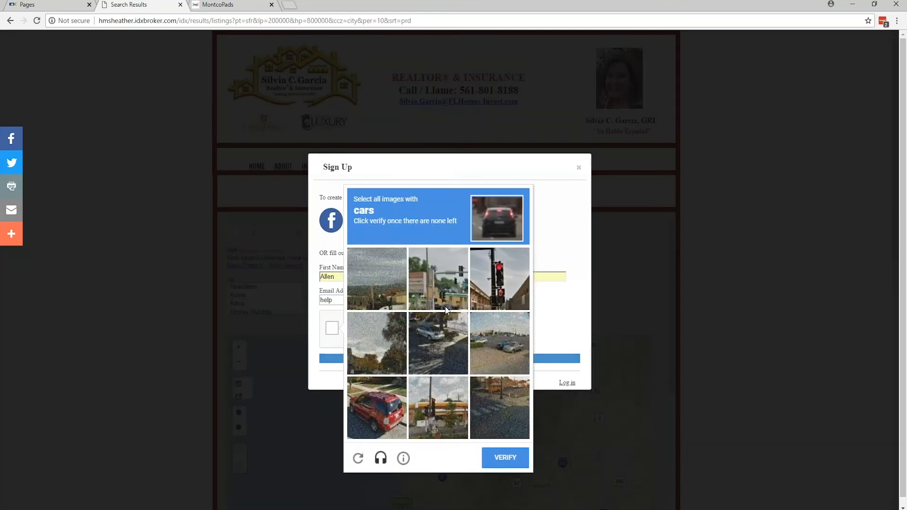
left_click(394, 412)
left_click(504, 459)
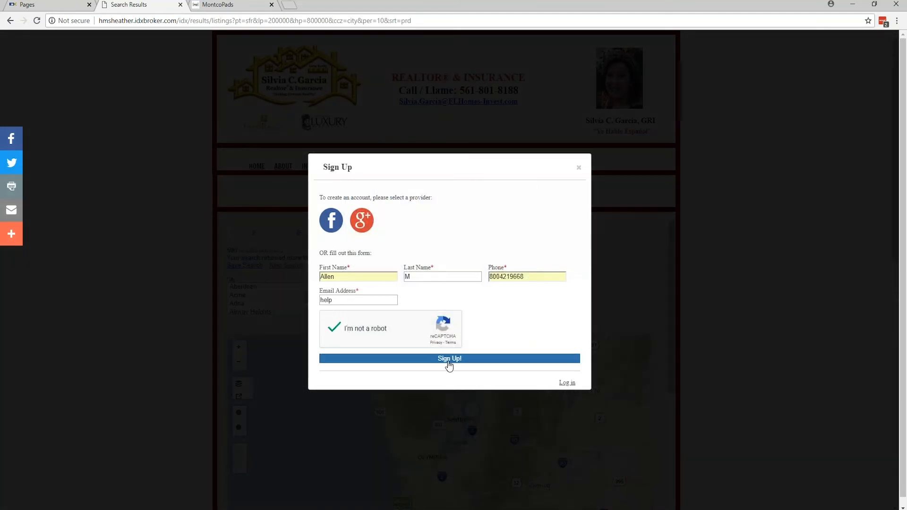
left_click(450, 359)
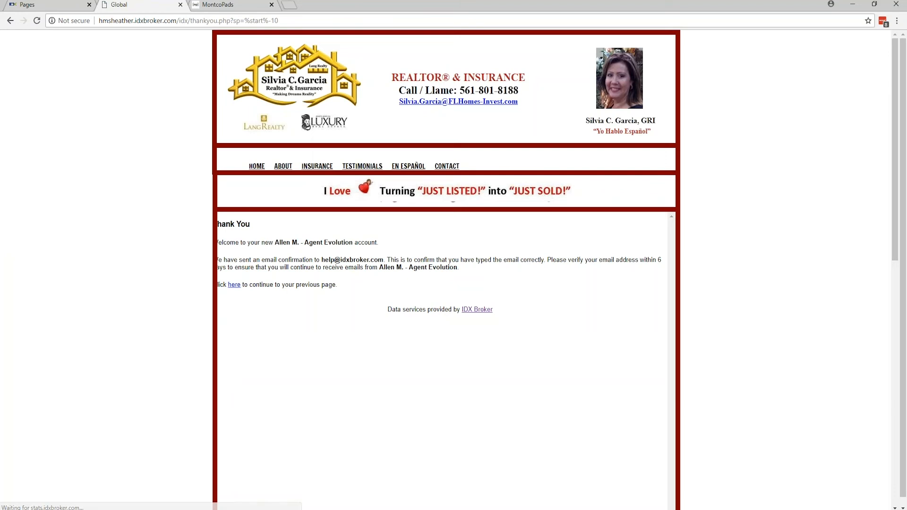
left_click(234, 285)
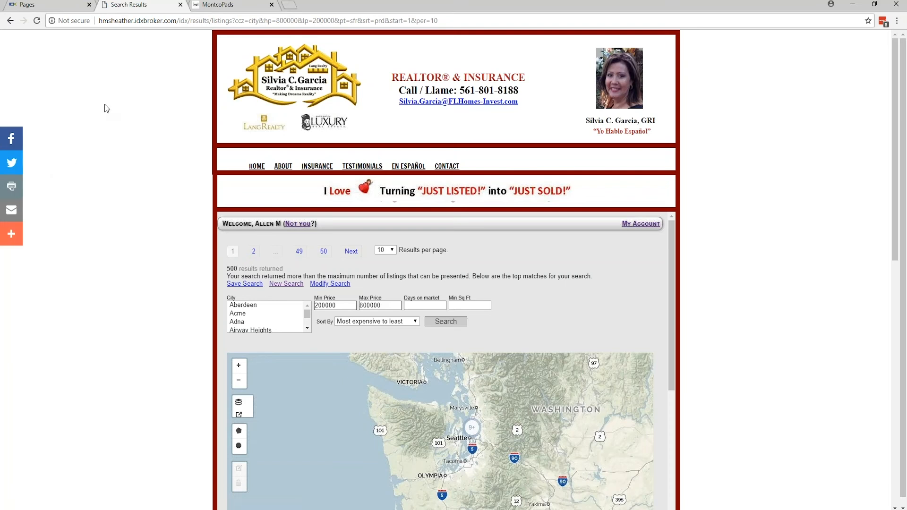
left_click(45, 5)
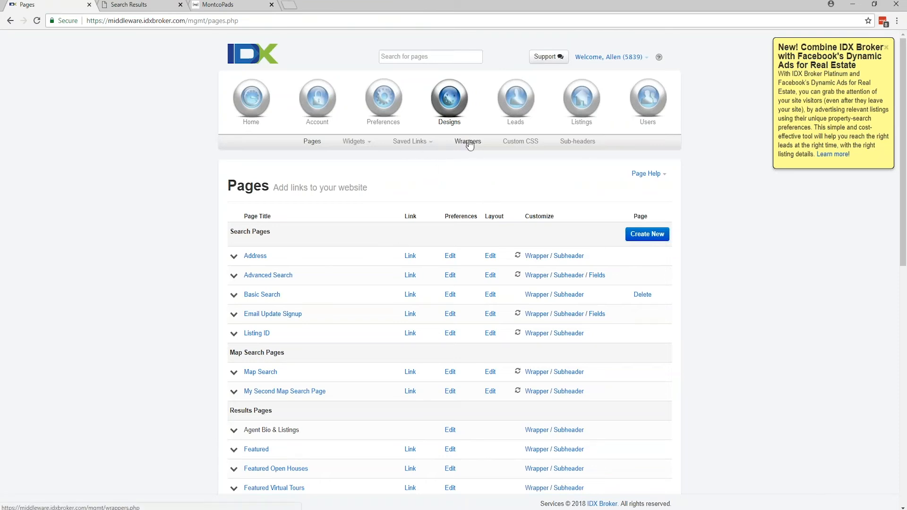
Edit Contact Route #2 and drag its second agent to the top of the round robin list
mouse_move(497, 145)
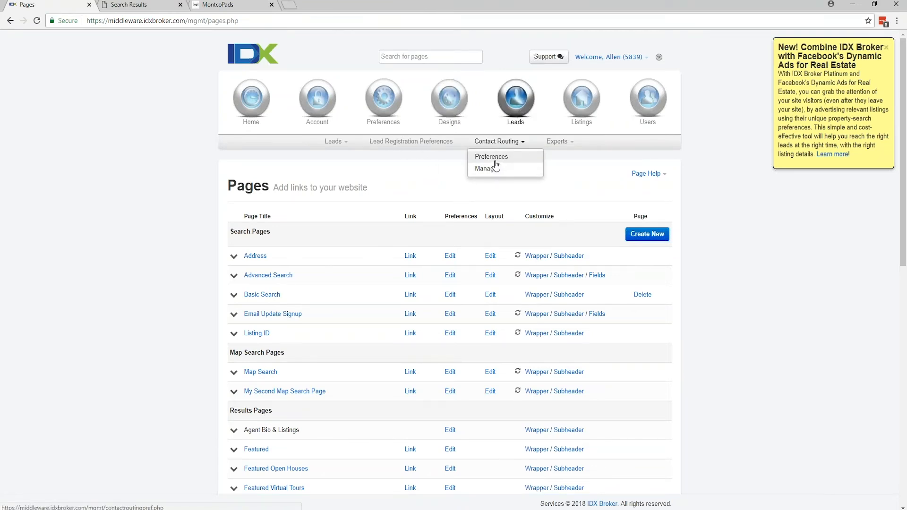
left_click(489, 170)
left_click(621, 310)
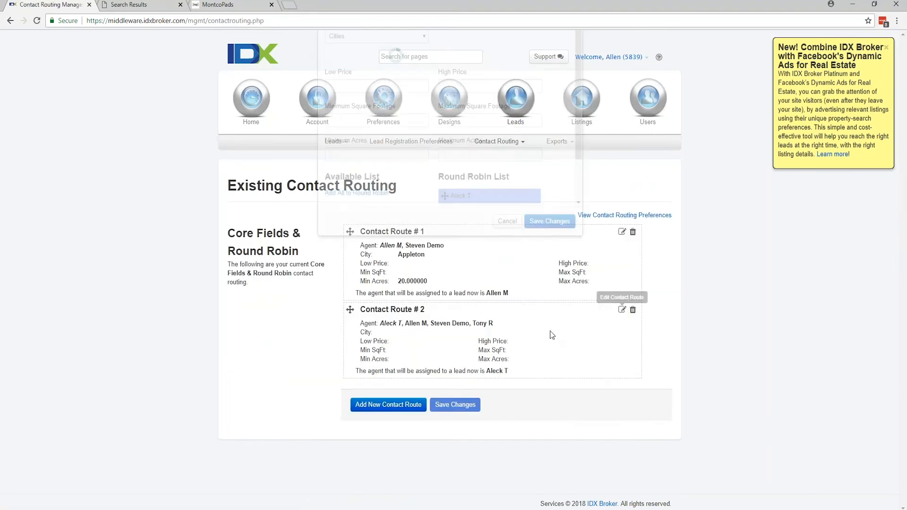
scroll(531, 313, "down", 2)
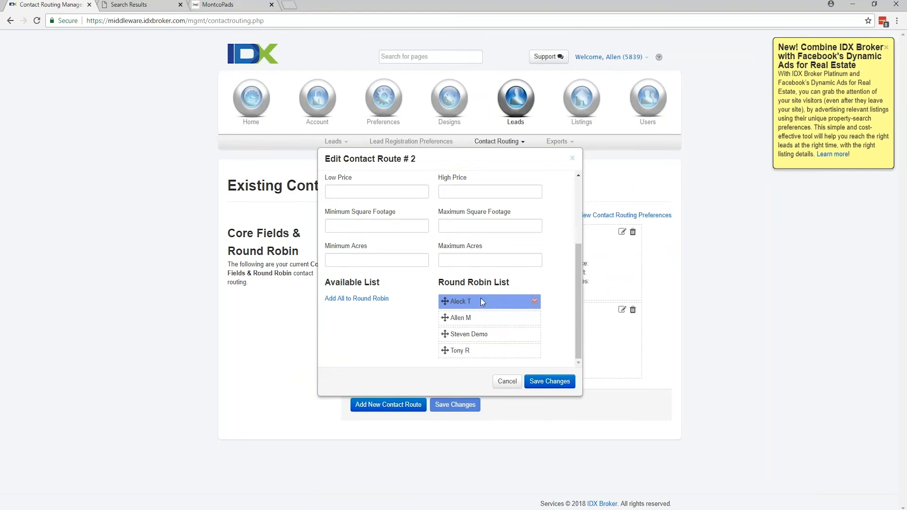
left_click_drag(445, 316, 448, 304)
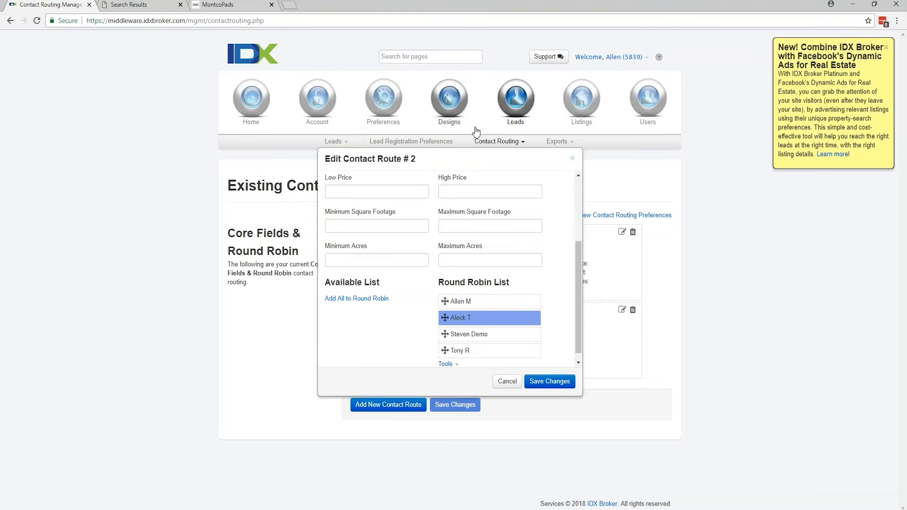
Close the route editor and look over Lead Registration and Contact Routing preferences
left_click(572, 160)
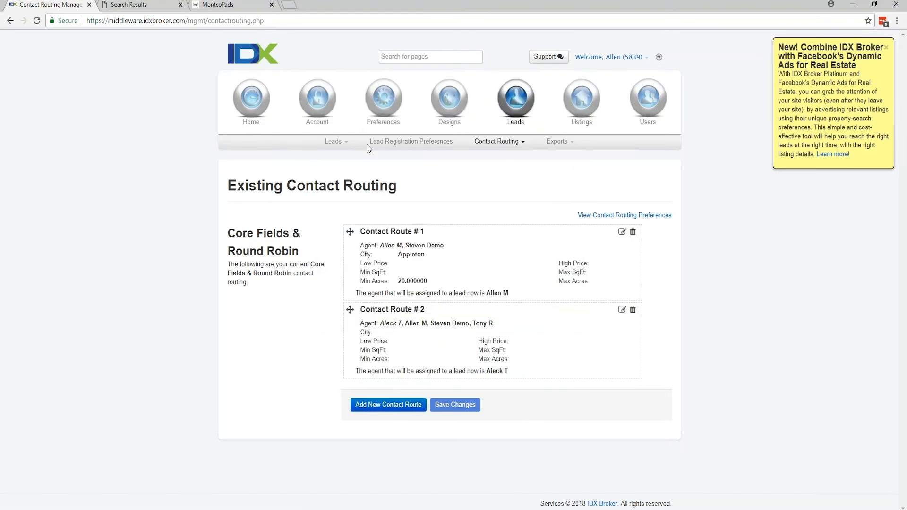
left_click(405, 143)
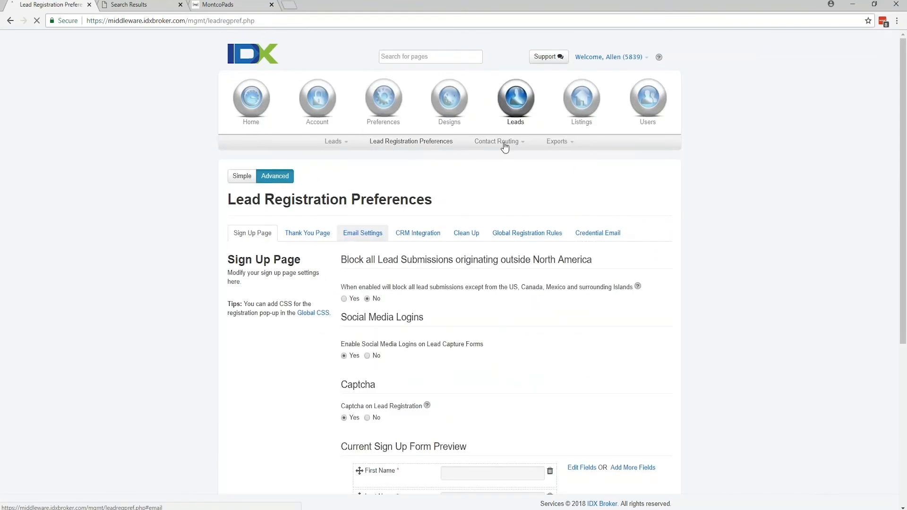
left_click(496, 141)
left_click(491, 156)
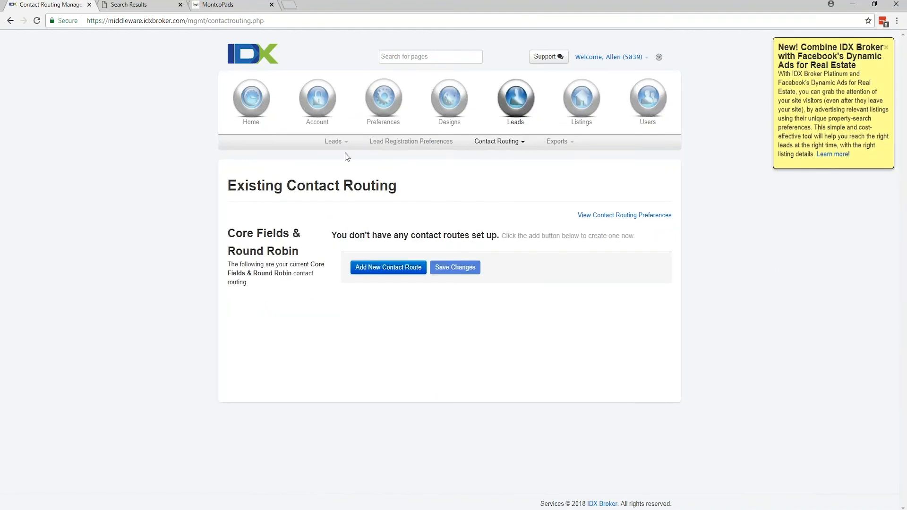
Check the new unverified test lead in the leads list, then go to Wrappers
left_click(334, 141)
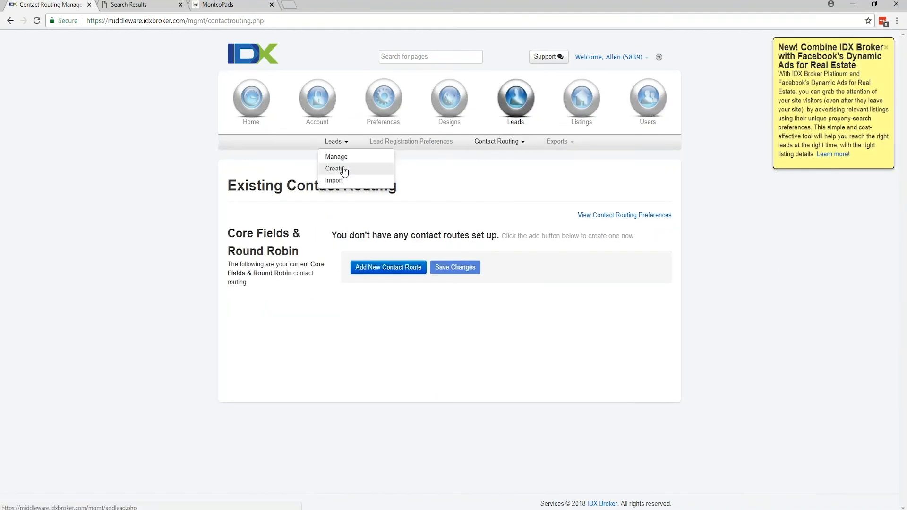
left_click(336, 156)
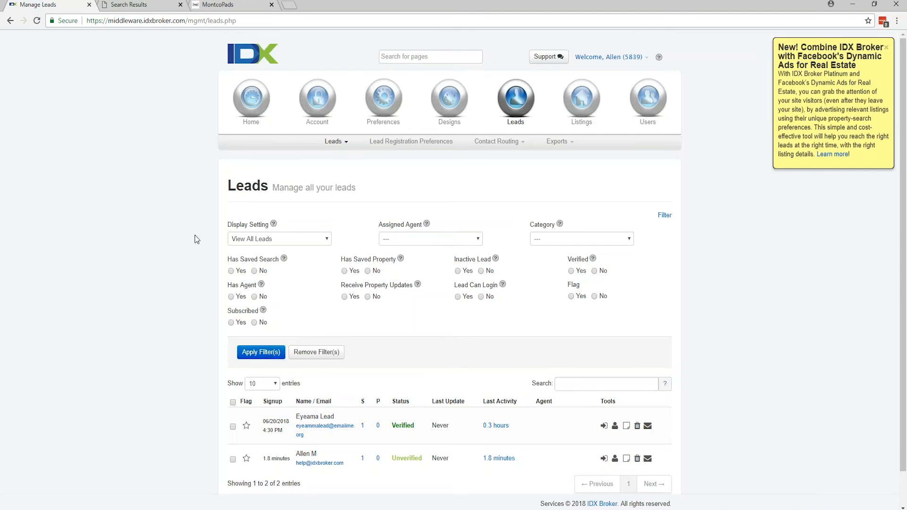
mouse_move(449, 99)
left_click(468, 141)
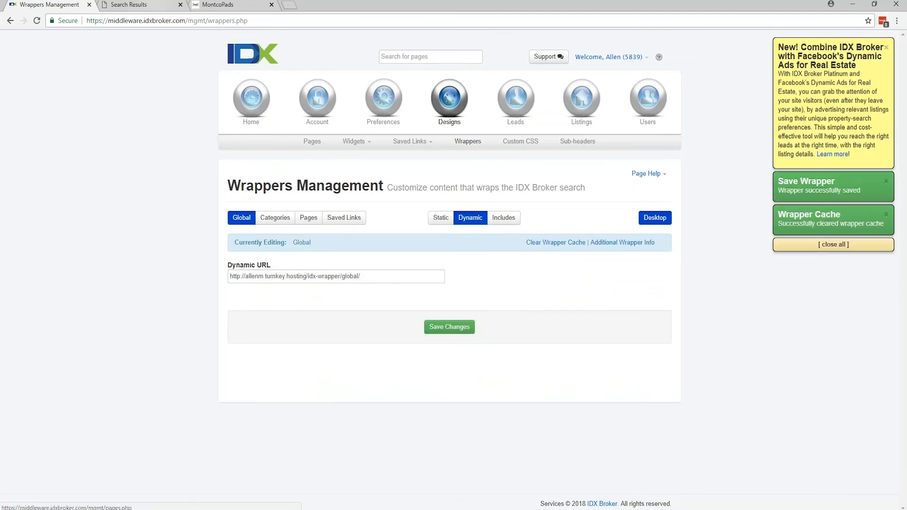
On the live site, open the Request More Information form for listing 1329920
left_click(156, 5)
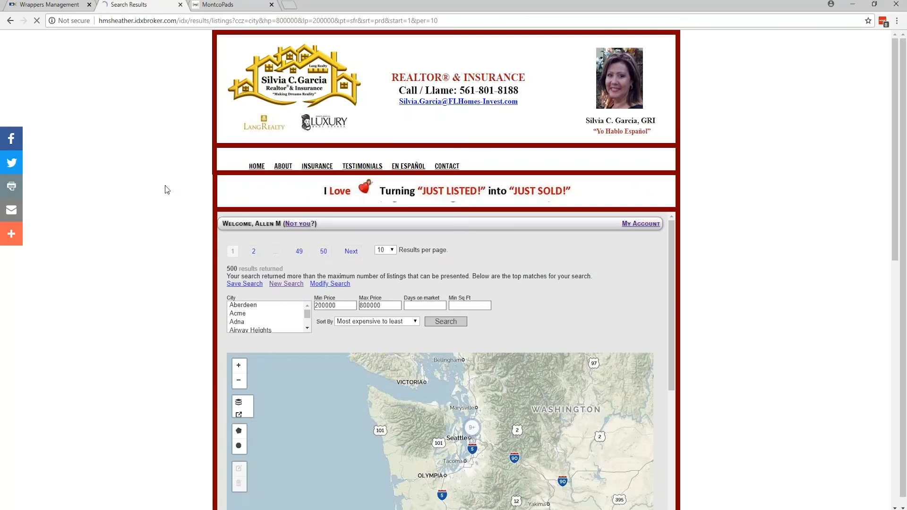
scroll(165, 185, "down", 3)
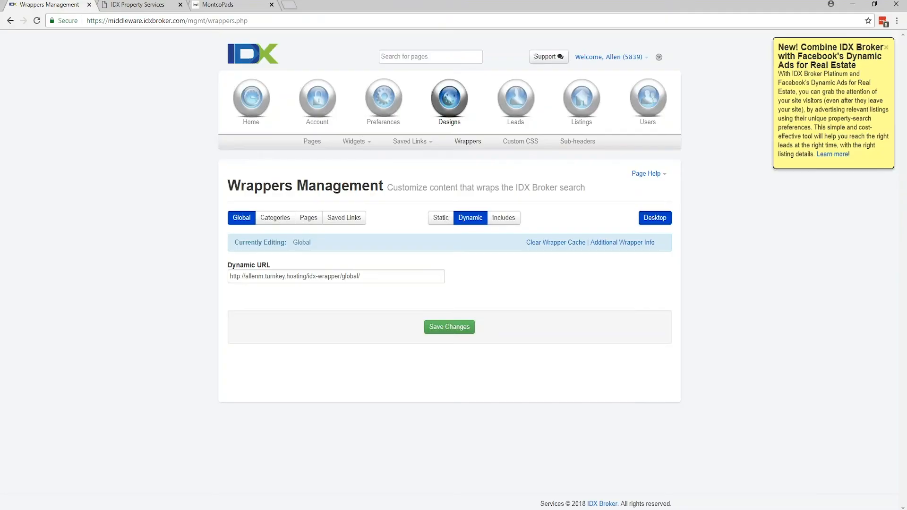
mouse_move(514, 106)
mouse_move(487, 143)
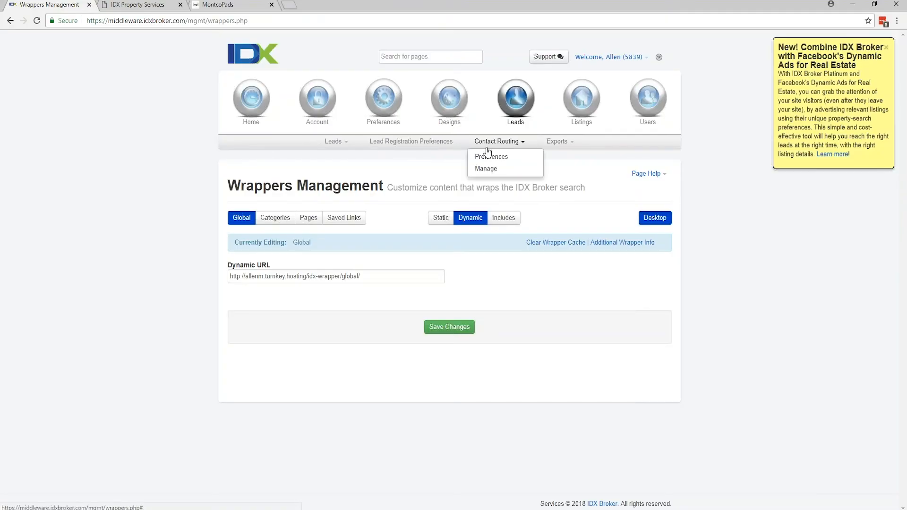
left_click(487, 167)
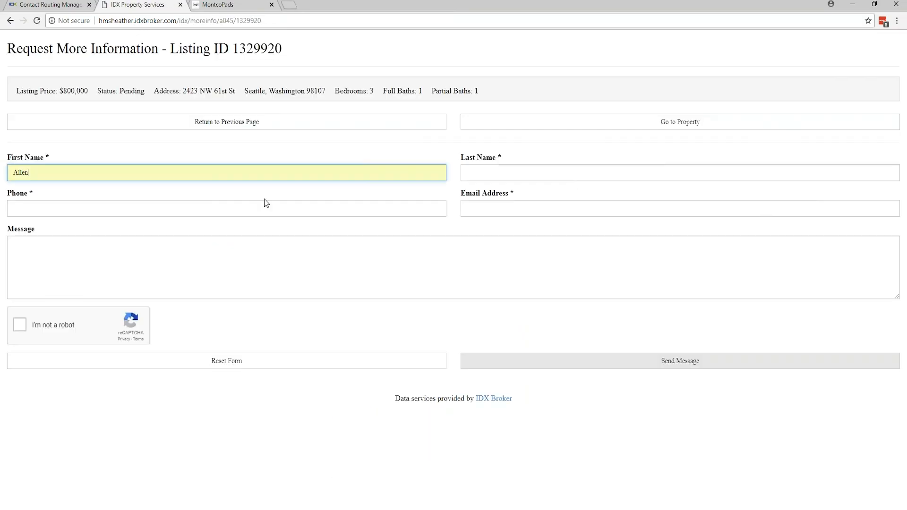
Fill the inquiry's last name, phone and e-mail using autofill suggestions
left_click(584, 173)
type("M")
key("Tab")
type("80")
key("Down")
key("Tab")
type("help")
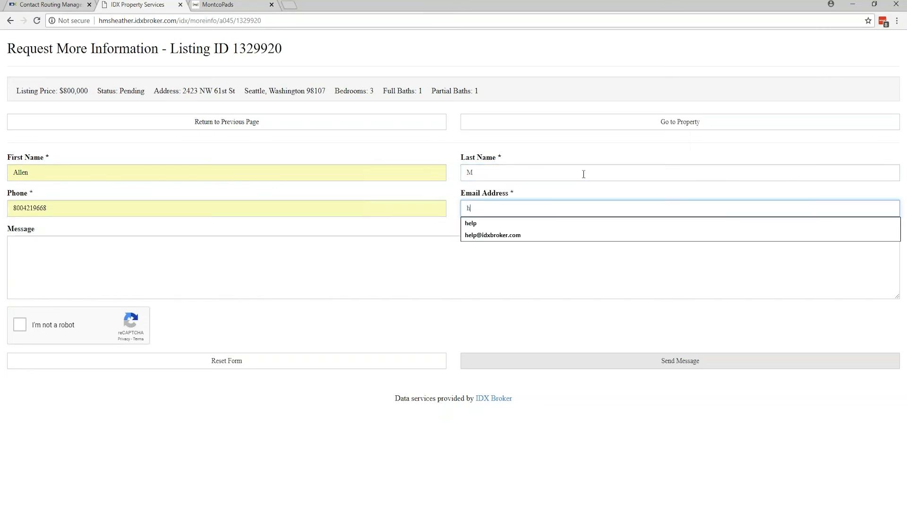
key("Down")
key("Down")
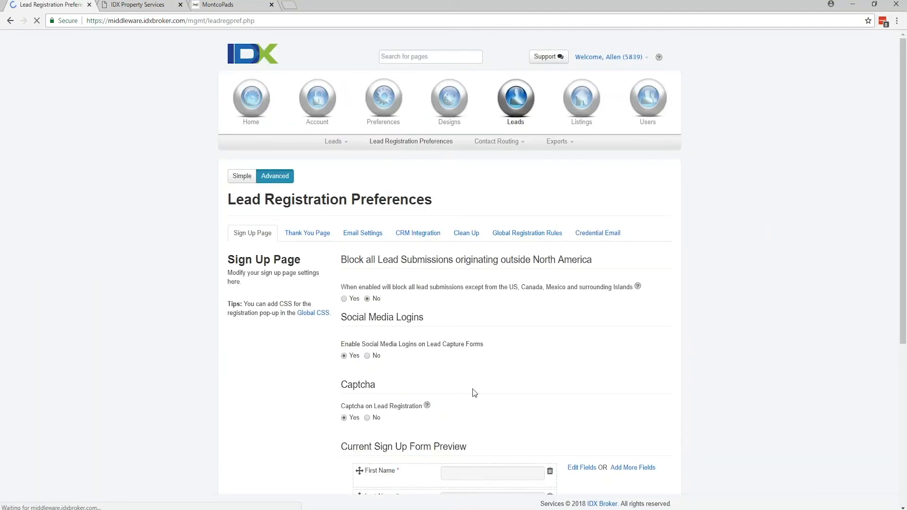
scroll(474, 389, "down", 3)
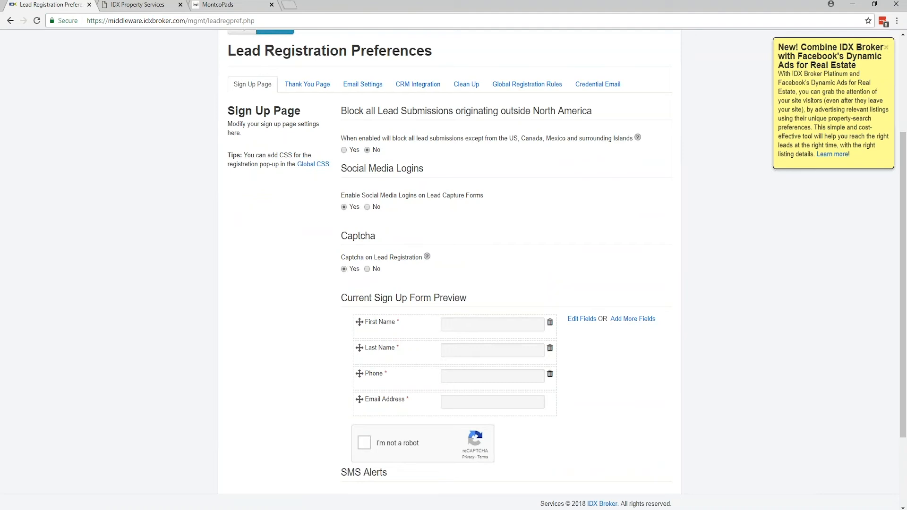
Turn off the captcha on lead registration and save the sign-up page settings
left_click(367, 269)
scroll(307, 330, "down", 3)
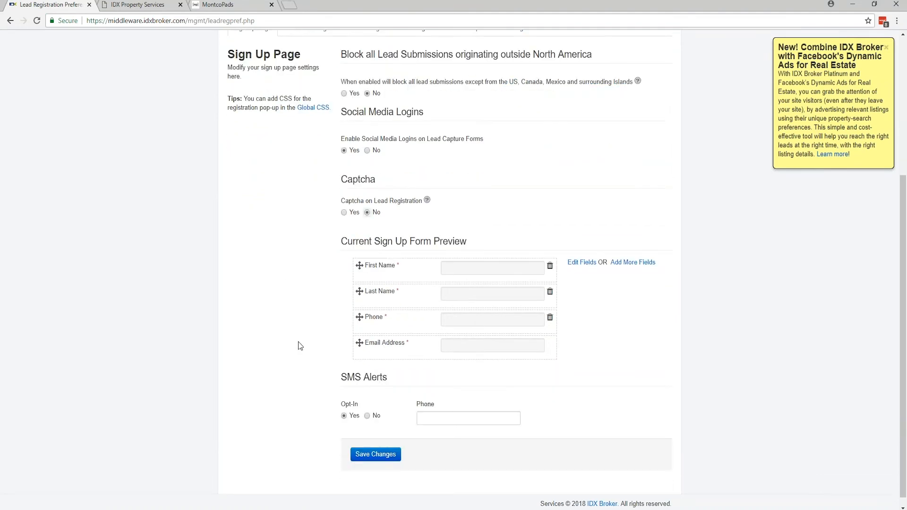
left_click(377, 448)
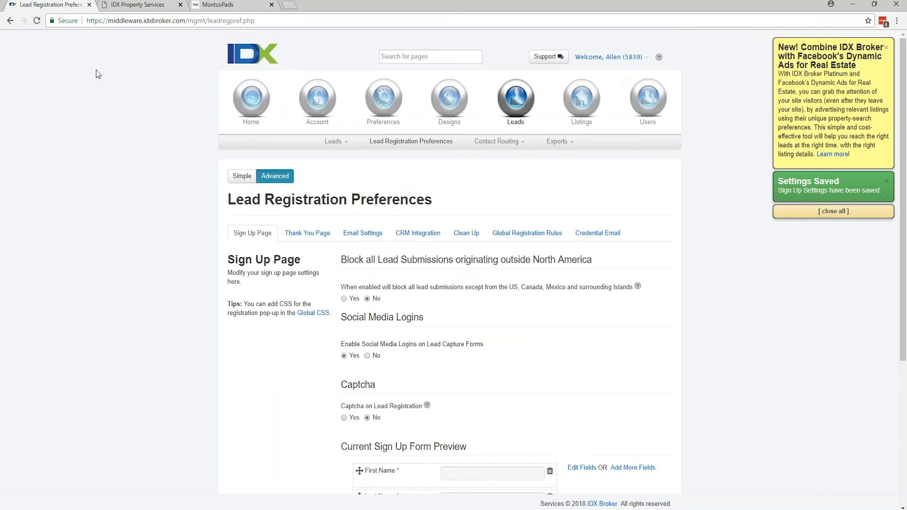
On the listing 1329920 request form, select all bus images and verify the check
scroll(310, 354, "down", 2)
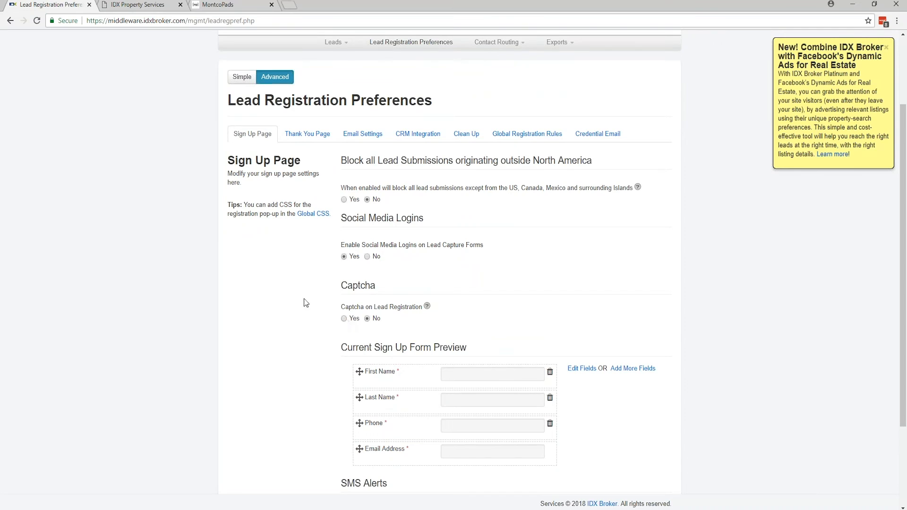
left_click(114, 4)
left_click(71, 403)
left_click(190, 408)
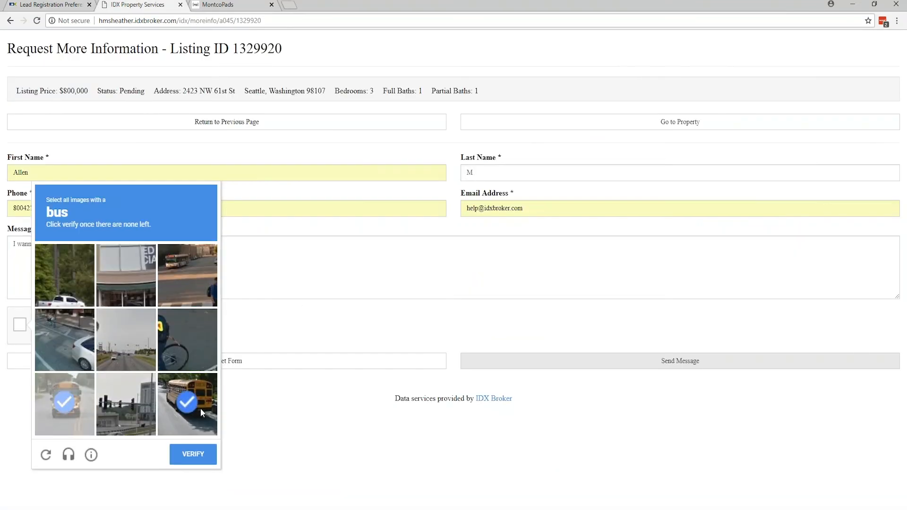
left_click(180, 287)
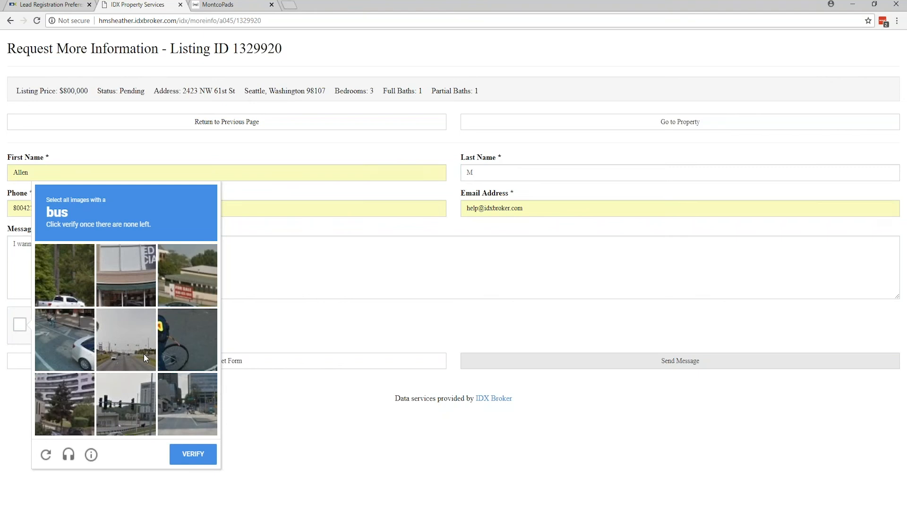
left_click(185, 449)
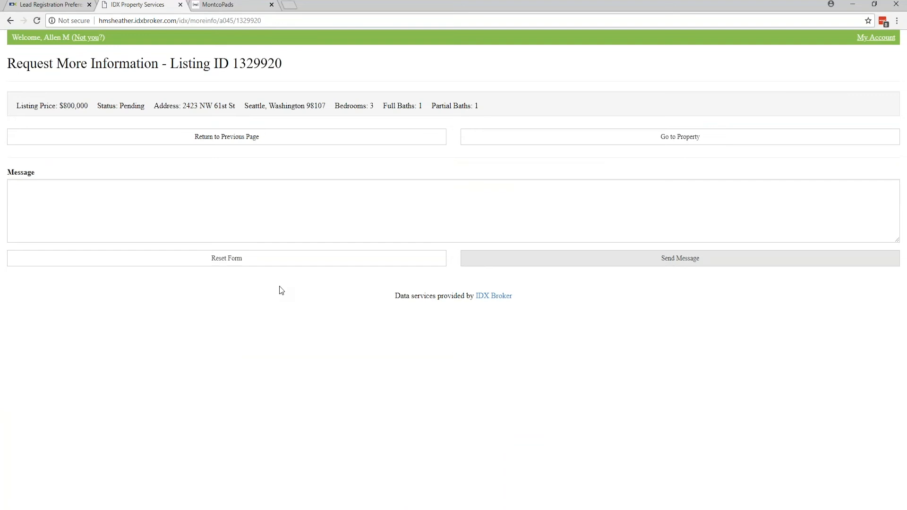
Check the new test lead in the admin tab, then open the Agents list via Contact Routing
left_click(47, 5)
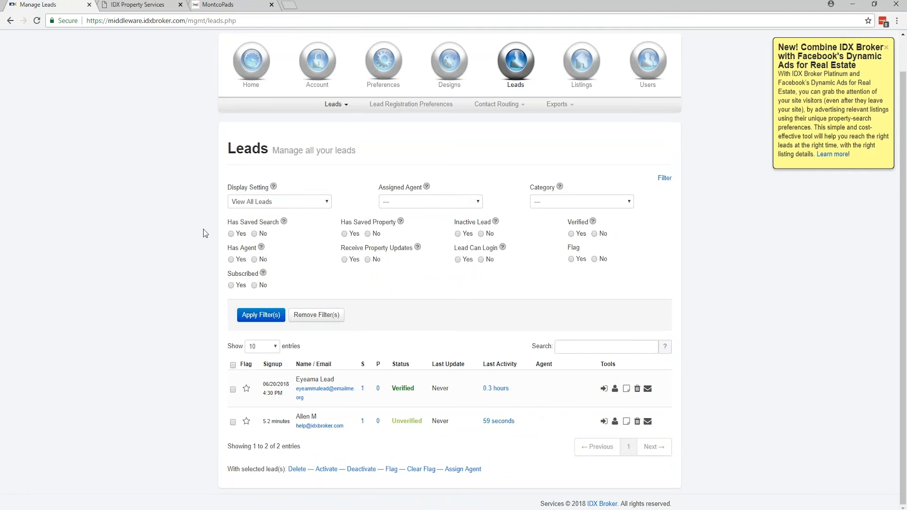
scroll(472, 334, "up", 1)
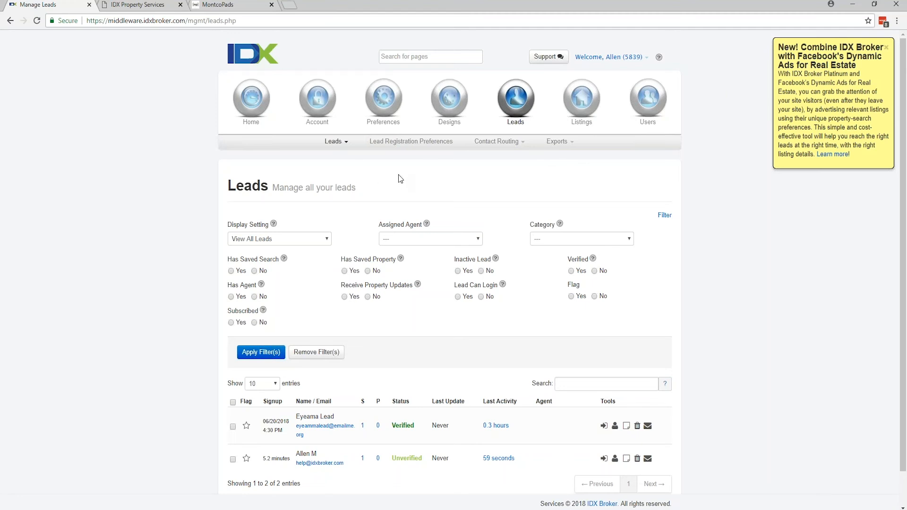
left_click(500, 143)
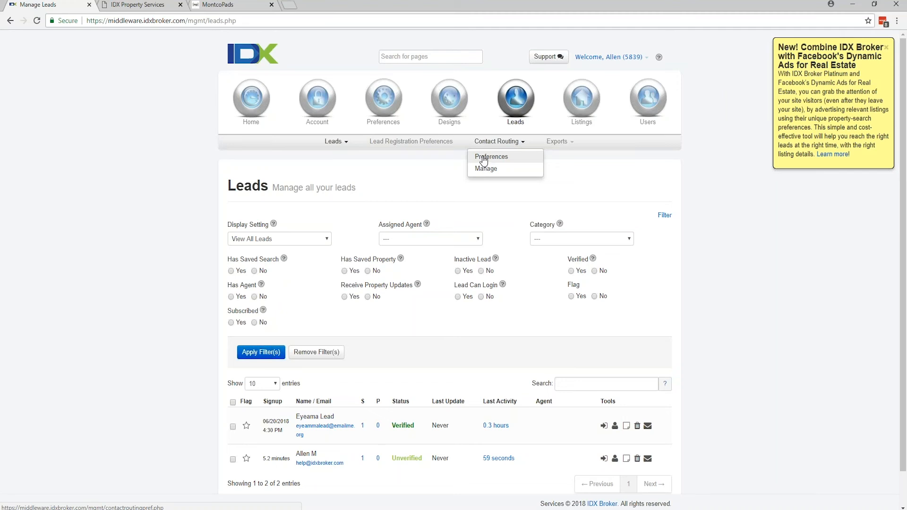
left_click(482, 159)
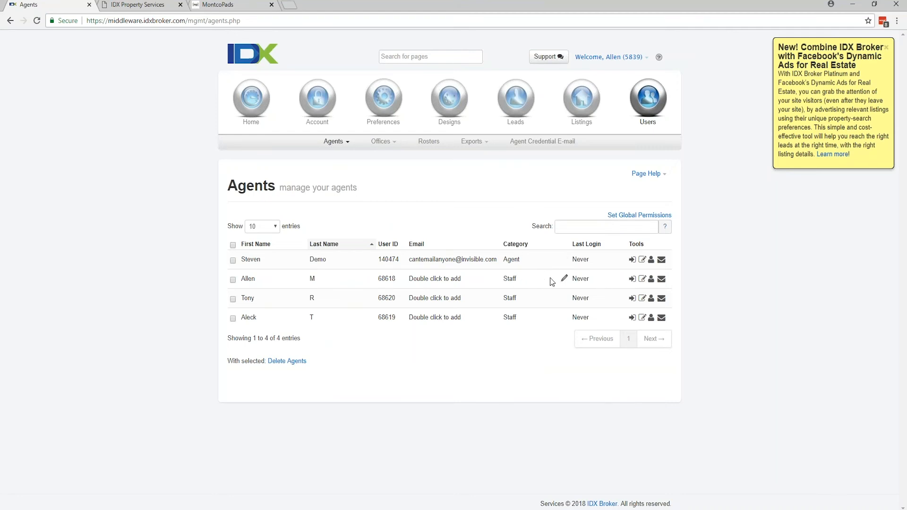
Change the second, third and fourth users' category from Staff to Agent
double_click(562, 279)
left_click(562, 278)
left_click(541, 317)
double_click(563, 300)
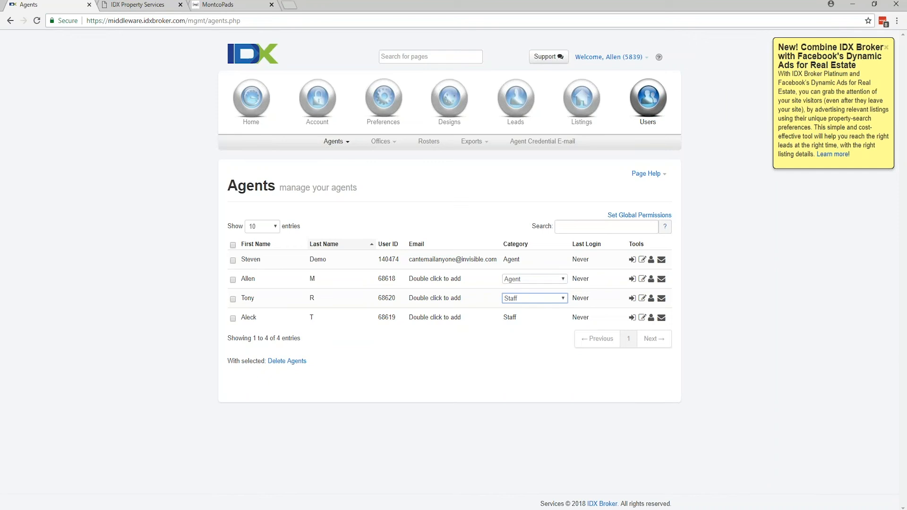
left_click(562, 298)
left_click(543, 308)
left_click(562, 319)
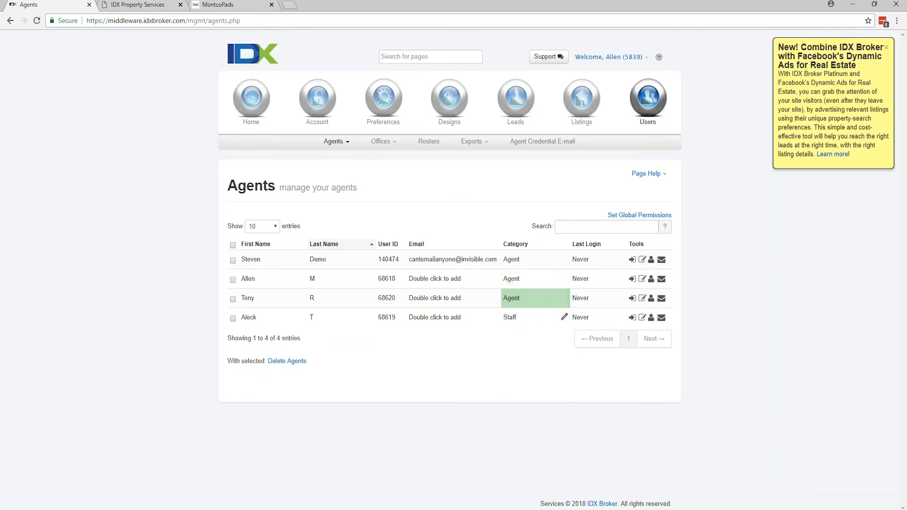
double_click(564, 317)
left_click(543, 320)
left_click(536, 328)
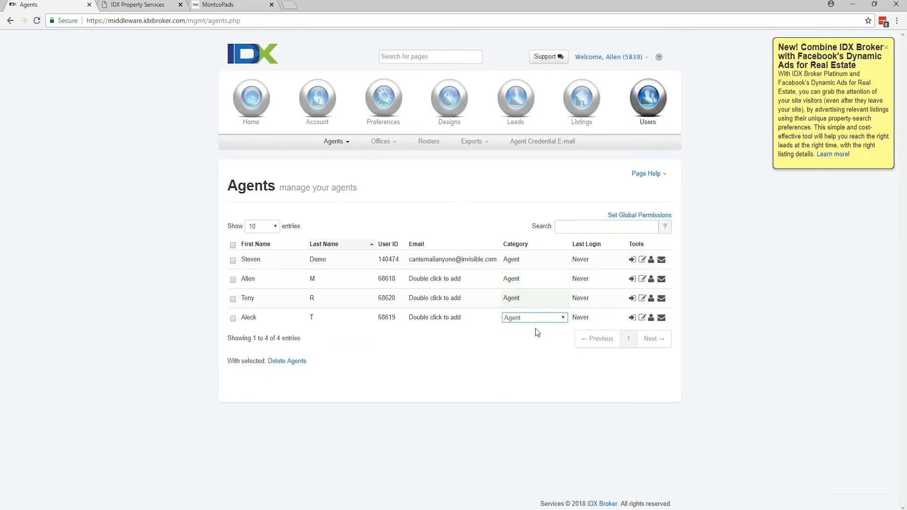
left_click(507, 353)
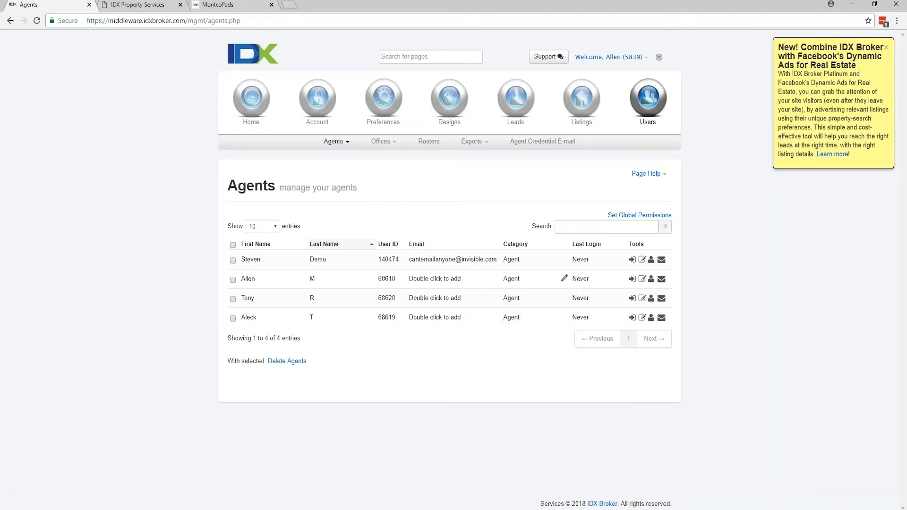
Open the first agent's Edit page and view the Role options
left_click(641, 259)
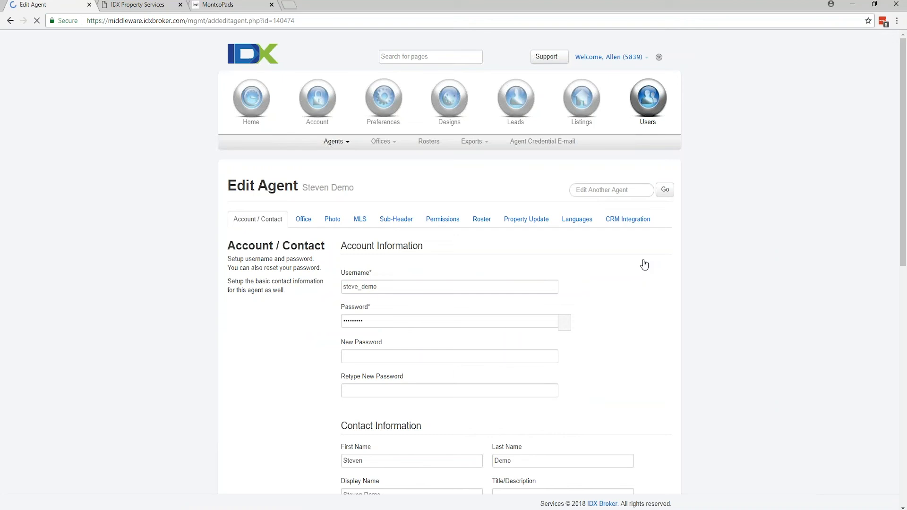
scroll(284, 359, "down", 6)
scroll(456, 320, "down", 3)
left_click(404, 184)
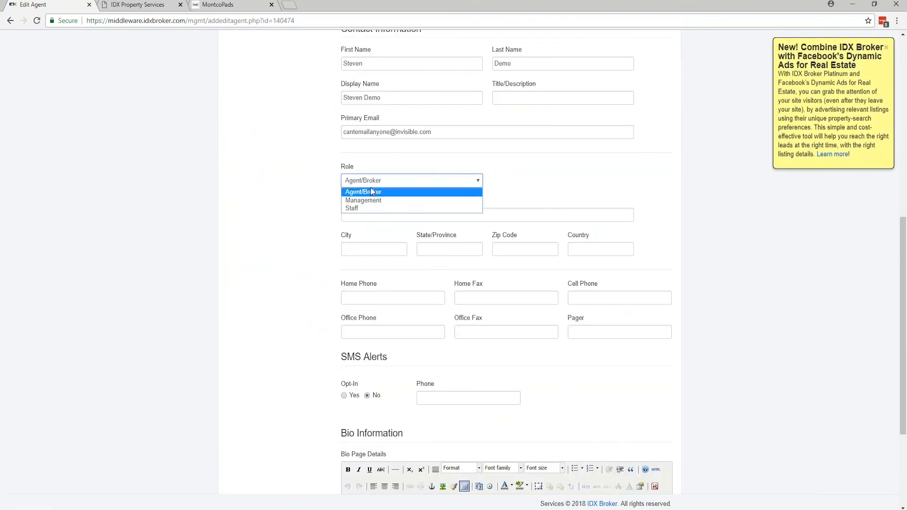
scroll(359, 199, "up", 8)
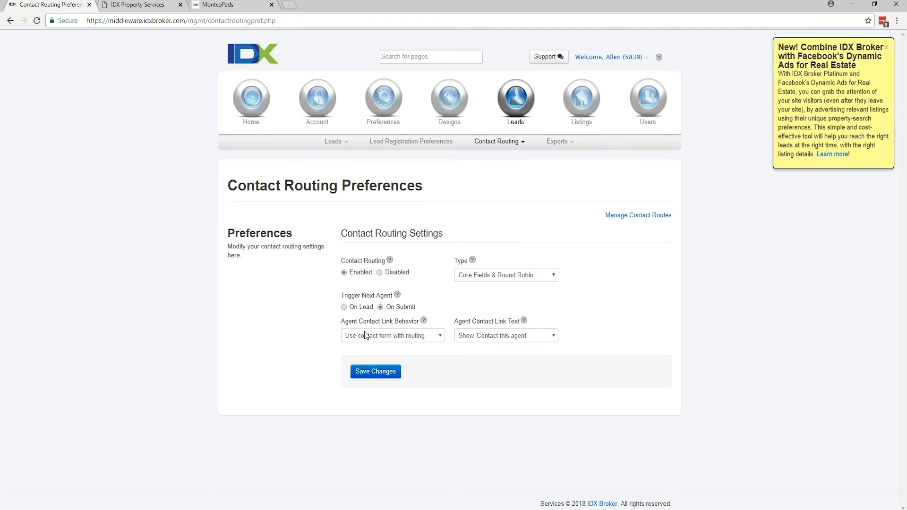
Try direct email for Agent Contact Link Behavior, then restore the routing contact form
left_click(372, 335)
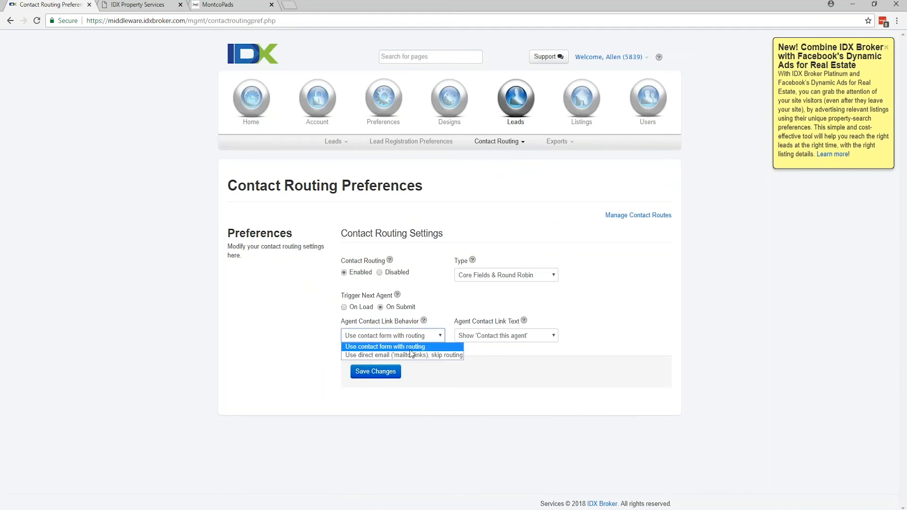
left_click(373, 355)
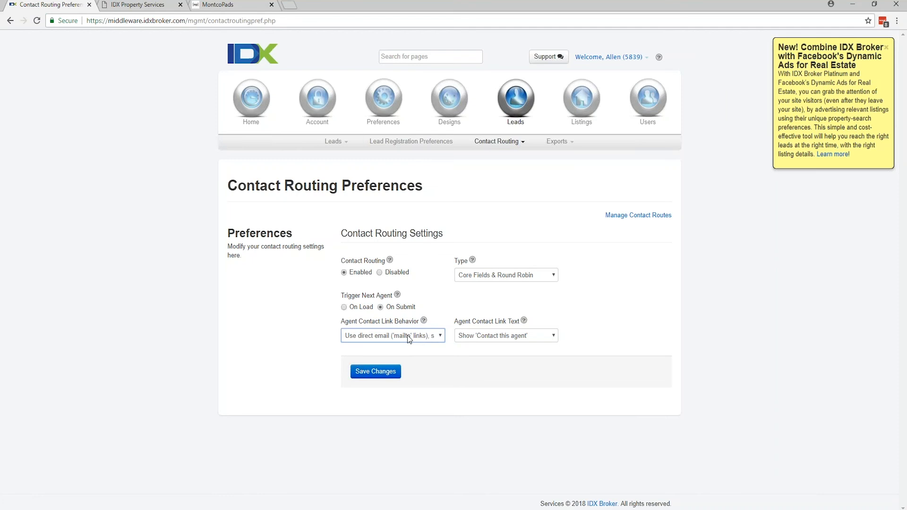
left_click(432, 337)
left_click(378, 356)
Set Contact Routing to Disabled and go to Account Info
left_click(378, 272)
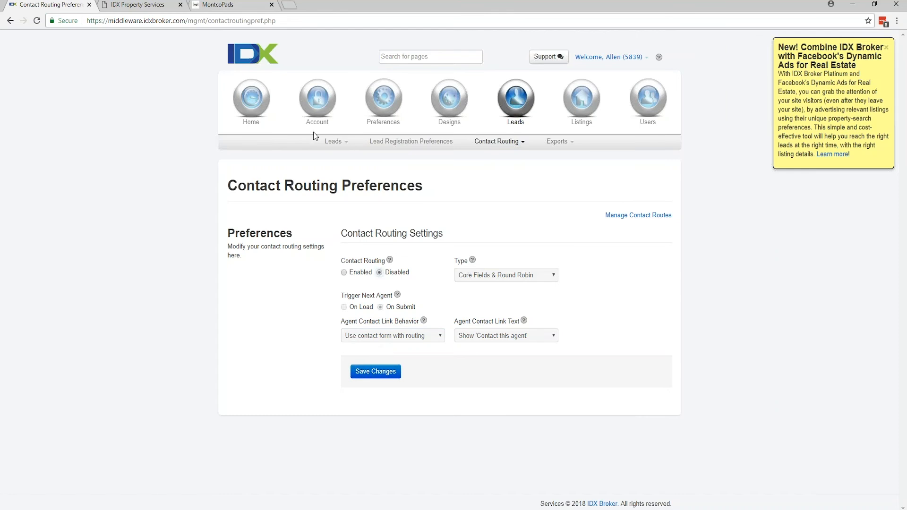
mouse_move(314, 114)
left_click(547, 142)
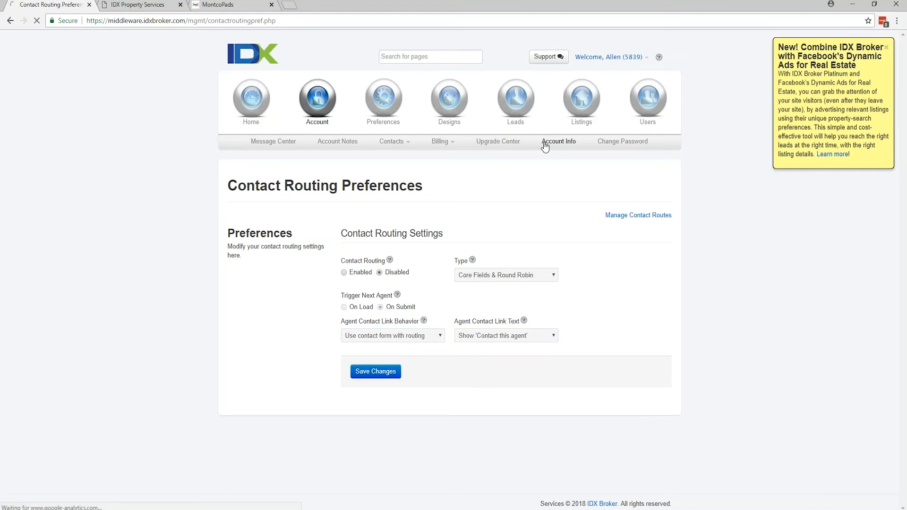
Select the Primary Email on Account Info, then open Existing Contact Routing, which lists no routes
scroll(543, 144, "down", 6)
left_click_drag(468, 215, 380, 210)
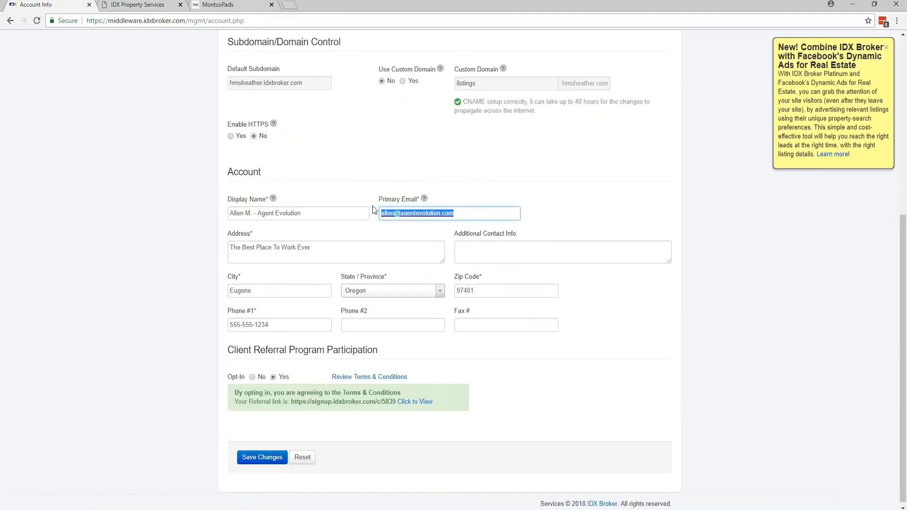
scroll(377, 213, "up", 6)
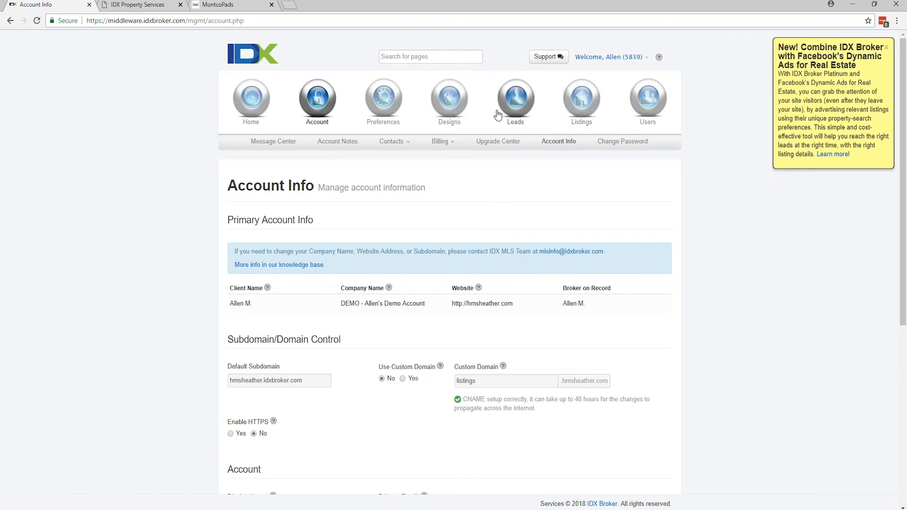
left_click(511, 110)
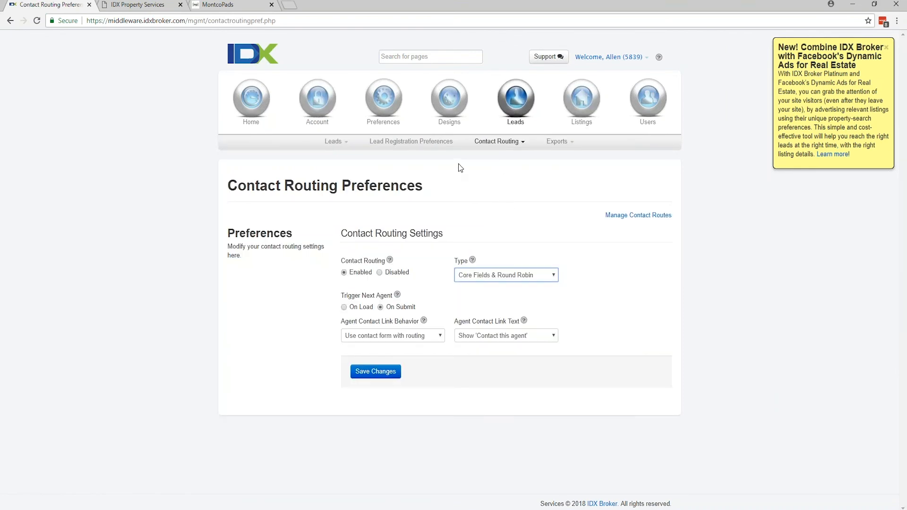
mouse_move(317, 99)
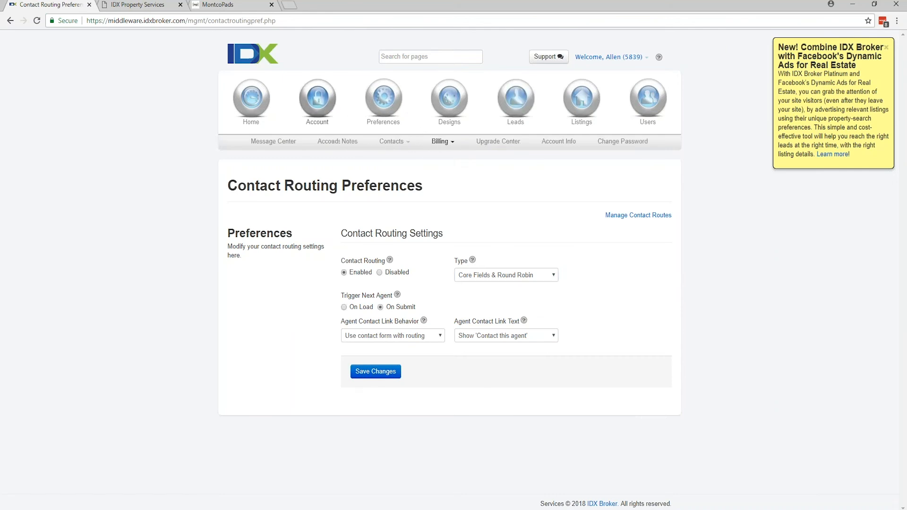
left_click(559, 142)
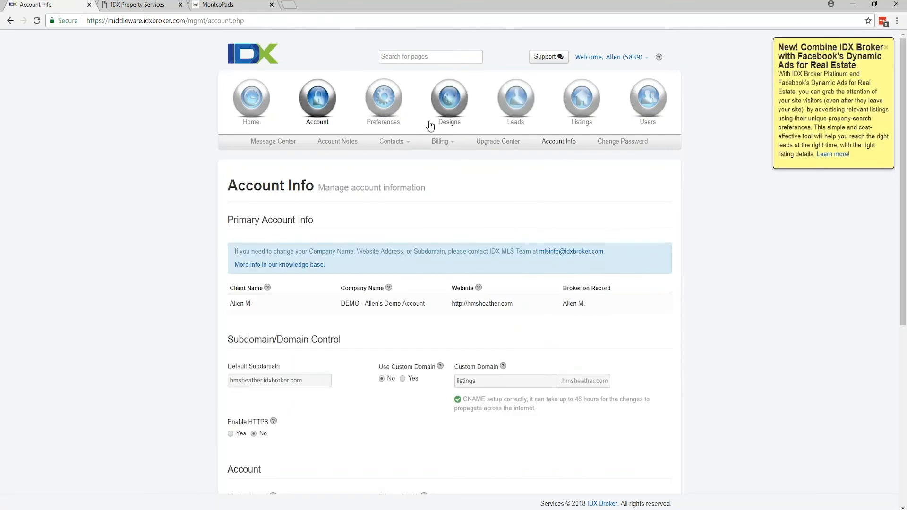
left_click(486, 141)
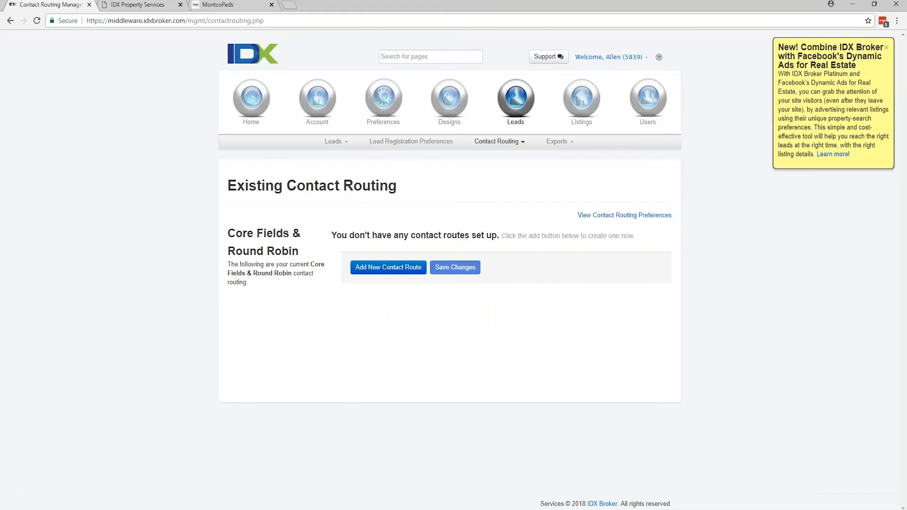
Open the Message Center listing five lead notifications, including the More Information request
mouse_move(450, 101)
left_click(312, 141)
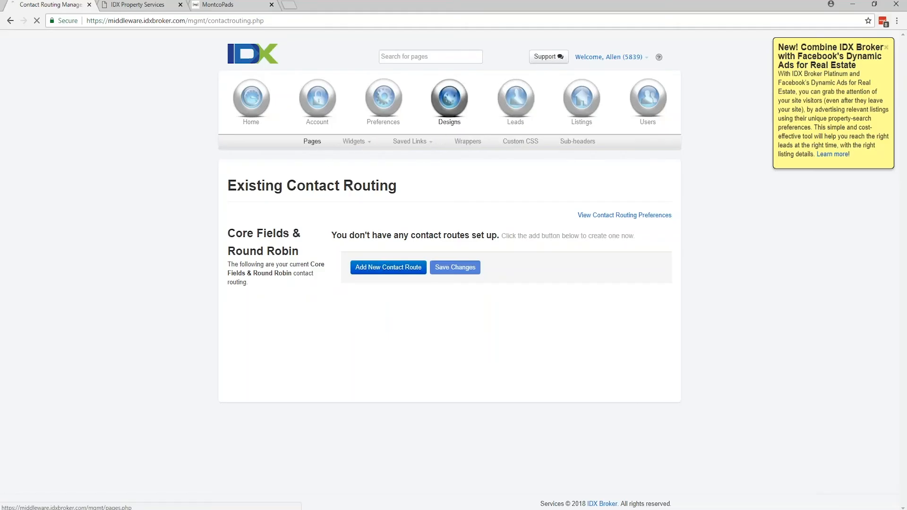
left_click(273, 142)
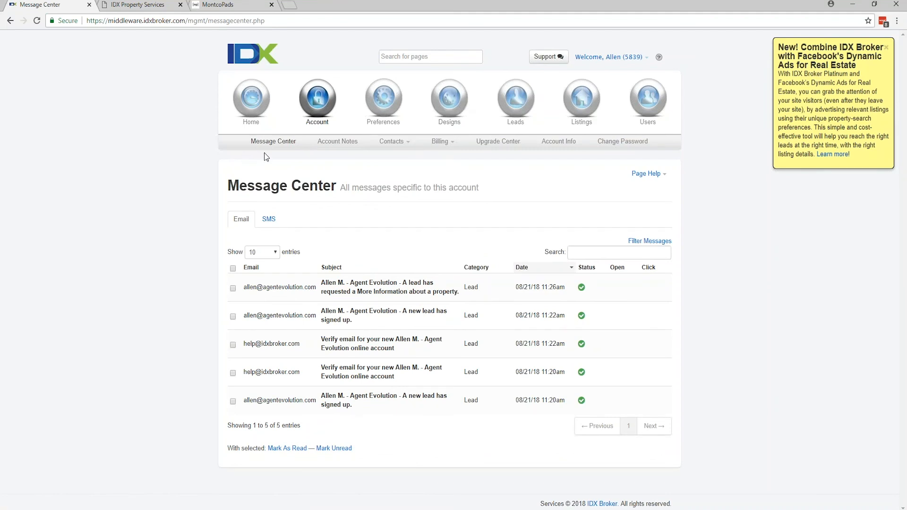
Revisit the Message Center and Dashboard, then open Designs > Pages for the website's pages
left_click(458, 99)
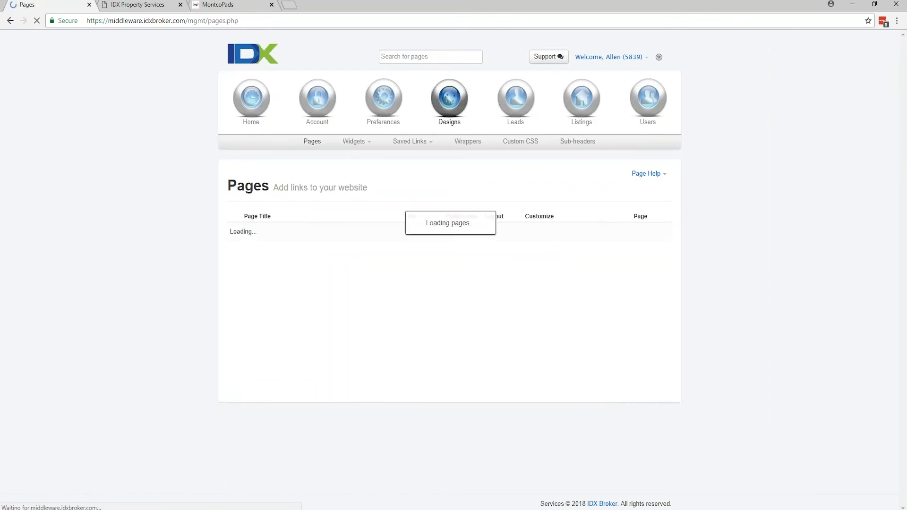
left_click(318, 102)
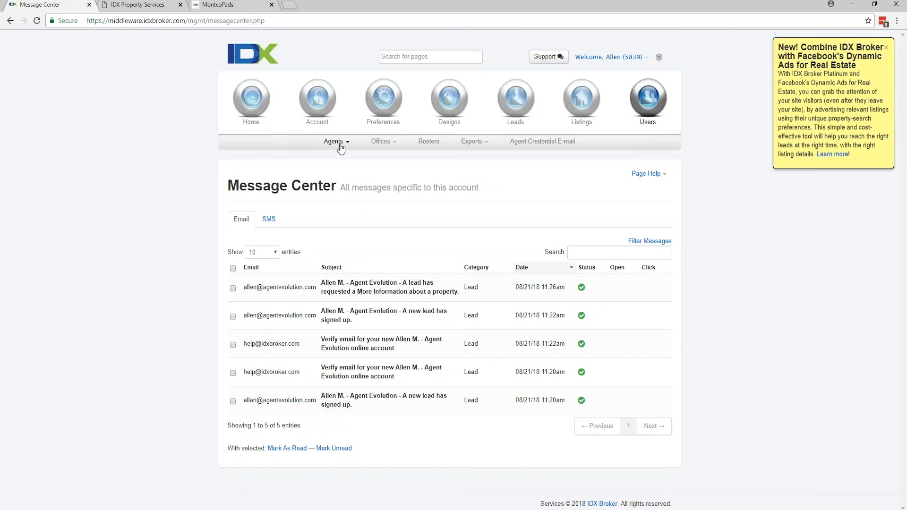
left_click(266, 106)
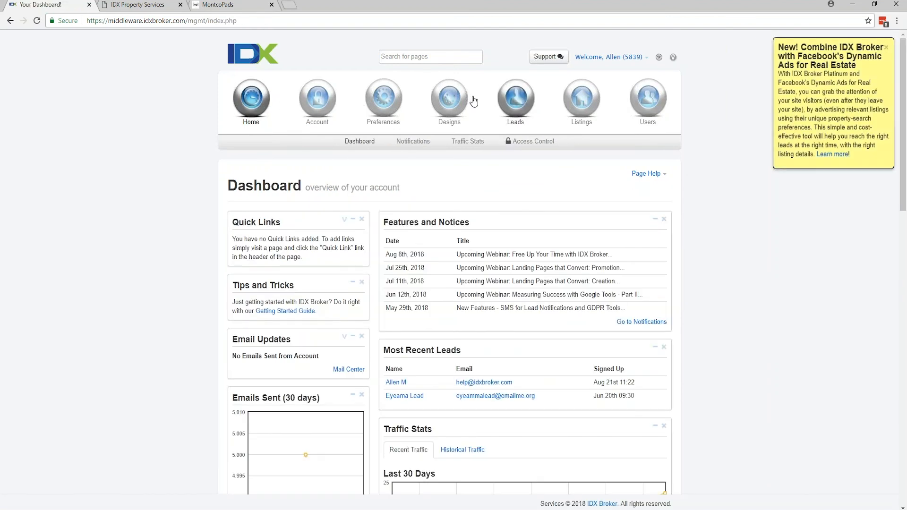
mouse_move(449, 102)
left_click(312, 141)
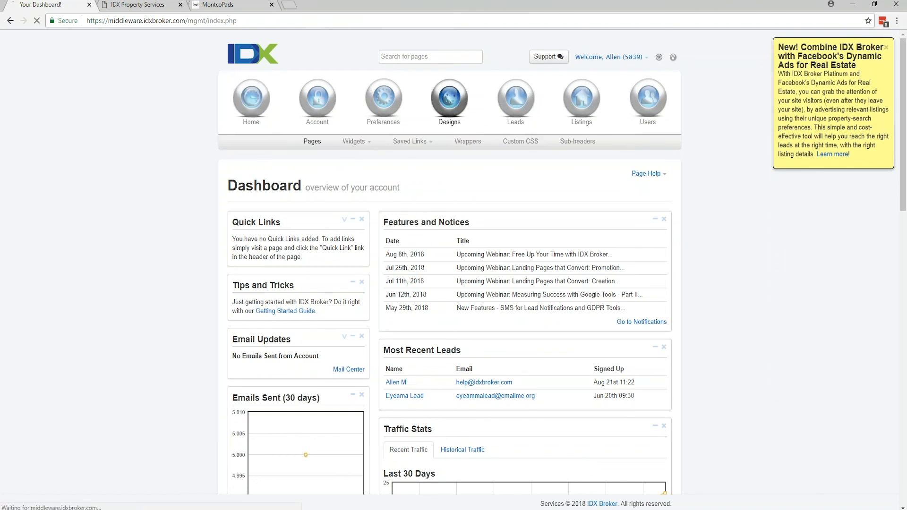